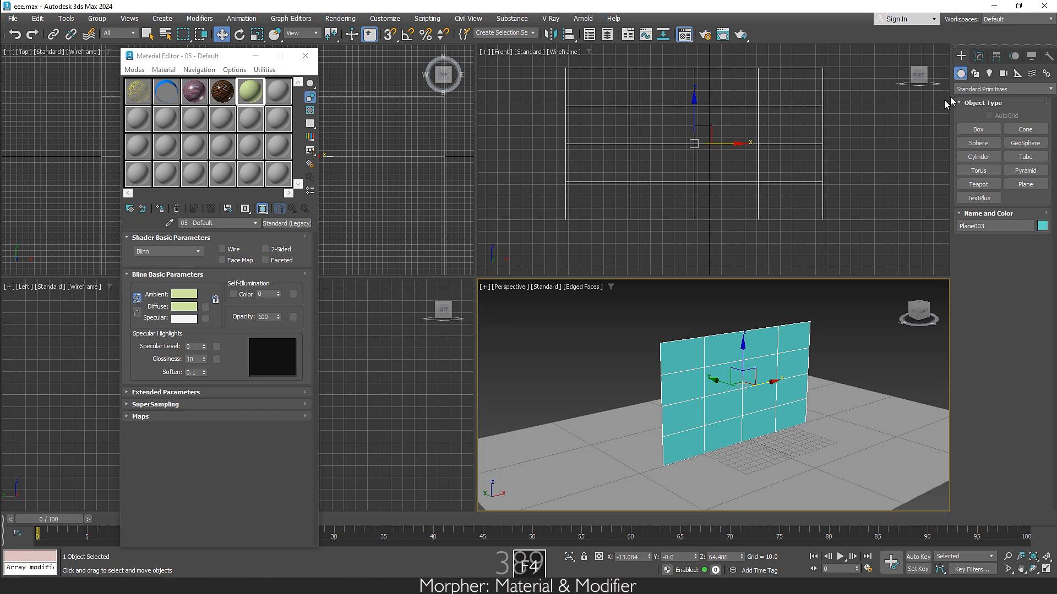
Convert the selected upright plane to an Editable Poly
left_click(978, 56)
right_click(989, 103)
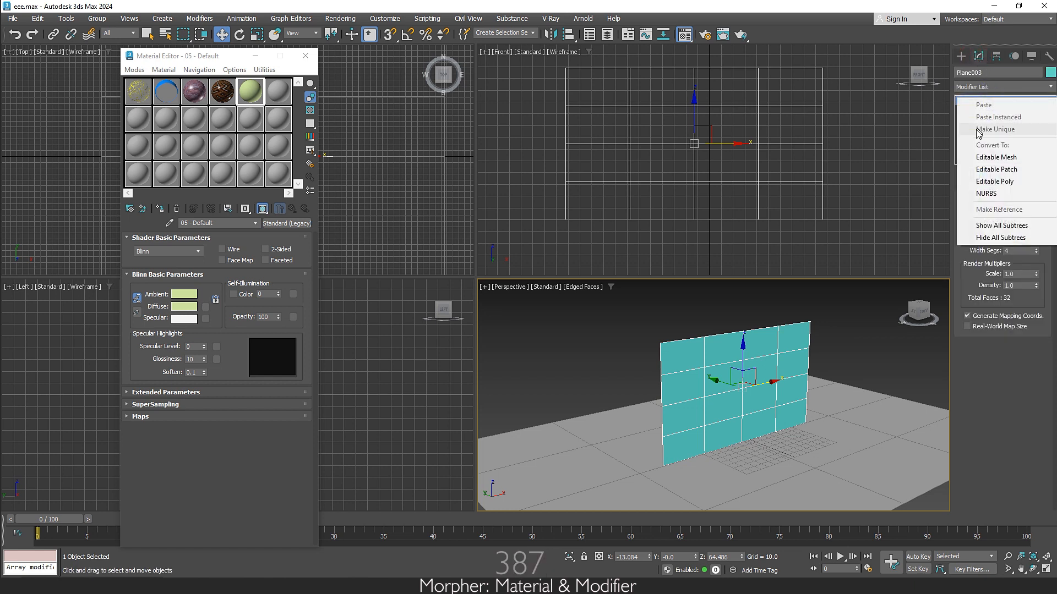
left_click(1029, 181)
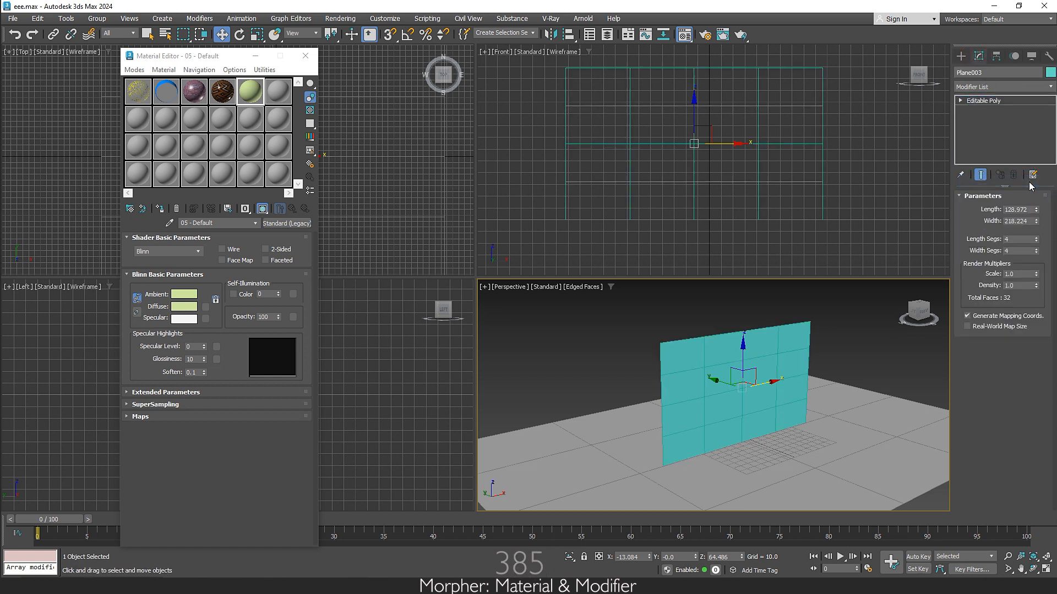
left_click(960, 56)
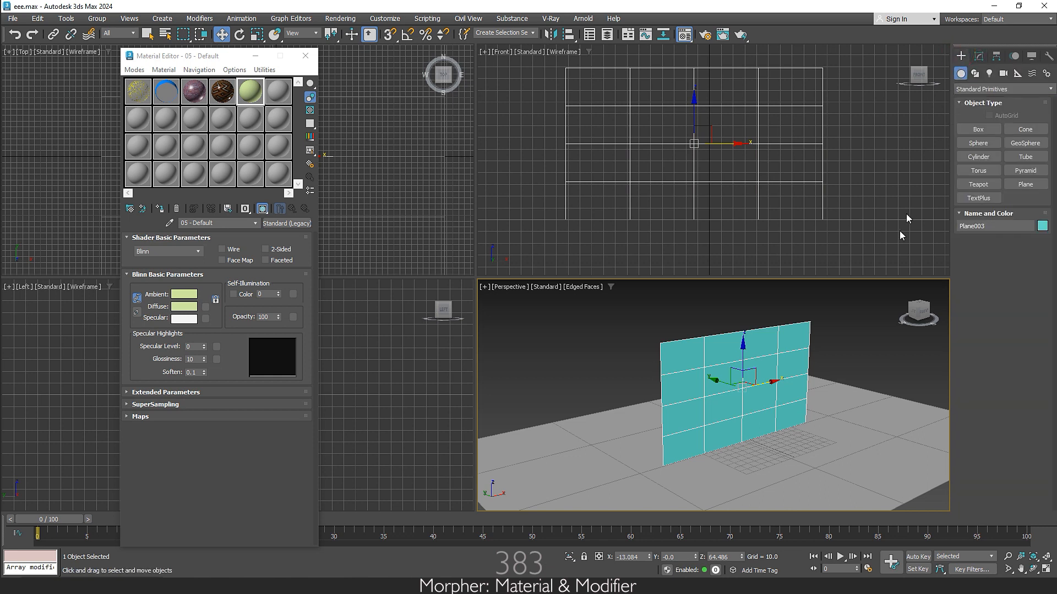
Clone the upright plane along the X axis as three independent copies
left_click_drag(764, 384, 921, 380, "shift")
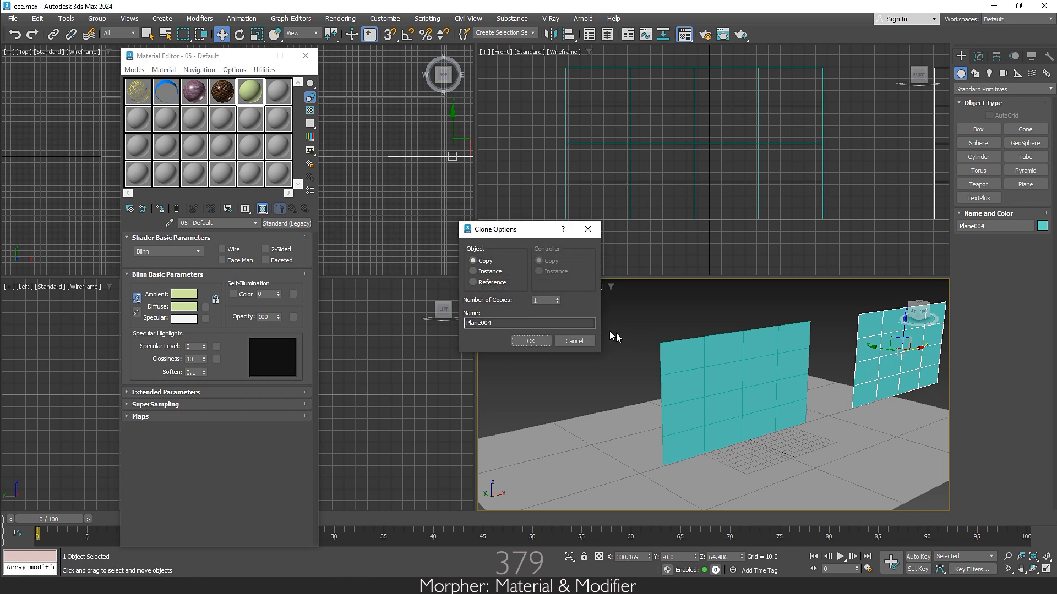
left_click(559, 299)
left_click(559, 299)
left_click(557, 302)
left_click(539, 344)
Move the three plane copies together farther along the X axis, away from the original plane
left_click(1048, 570)
middle_click_drag(842, 399, 591, 423)
scroll(592, 424, "down", 3)
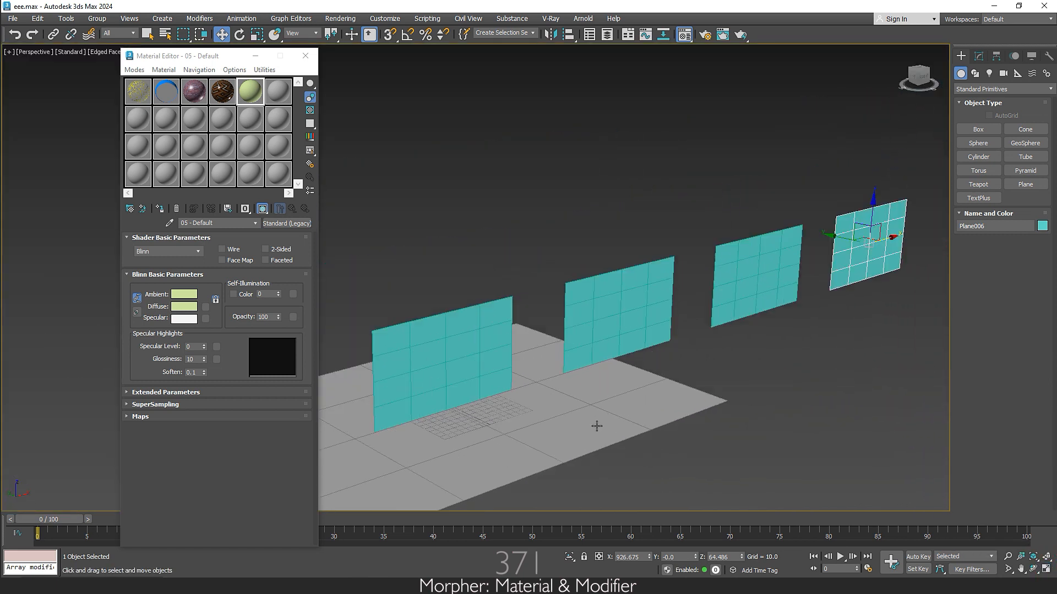
left_click_drag(622, 132, 874, 282)
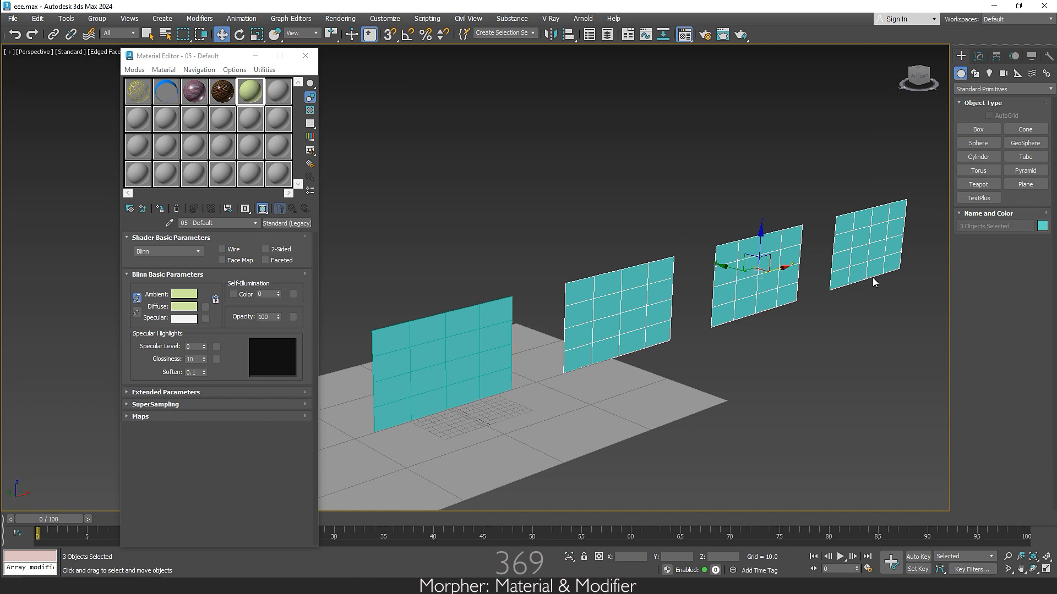
left_click_drag(777, 271, 870, 267)
left_click(838, 368)
Add the Morpher modifier to the original plane above its Editable Poly base
left_click(483, 347)
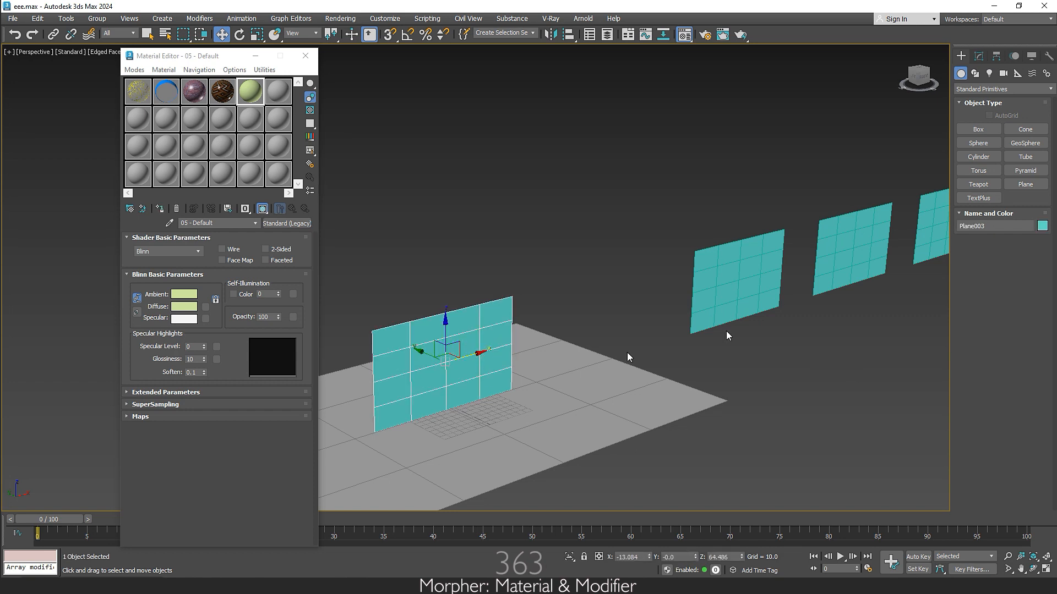
left_click(980, 57)
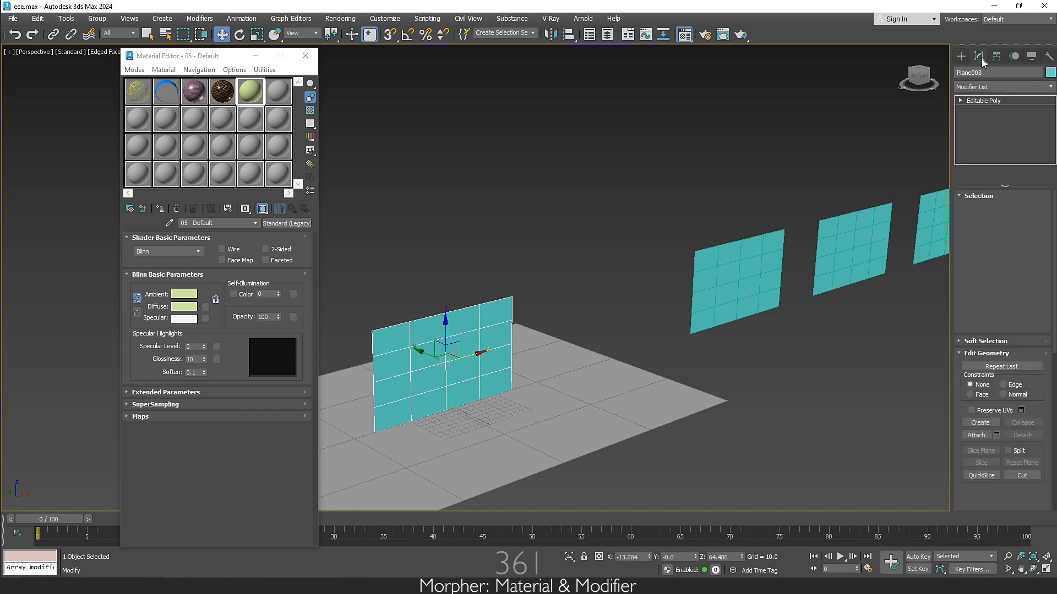
left_click(1014, 88)
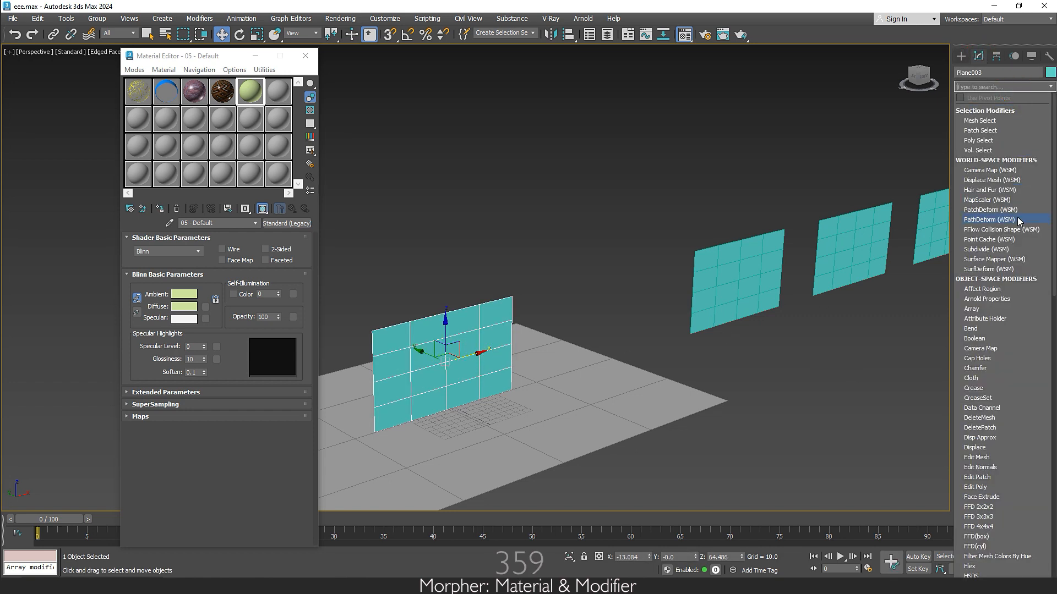
type("m")
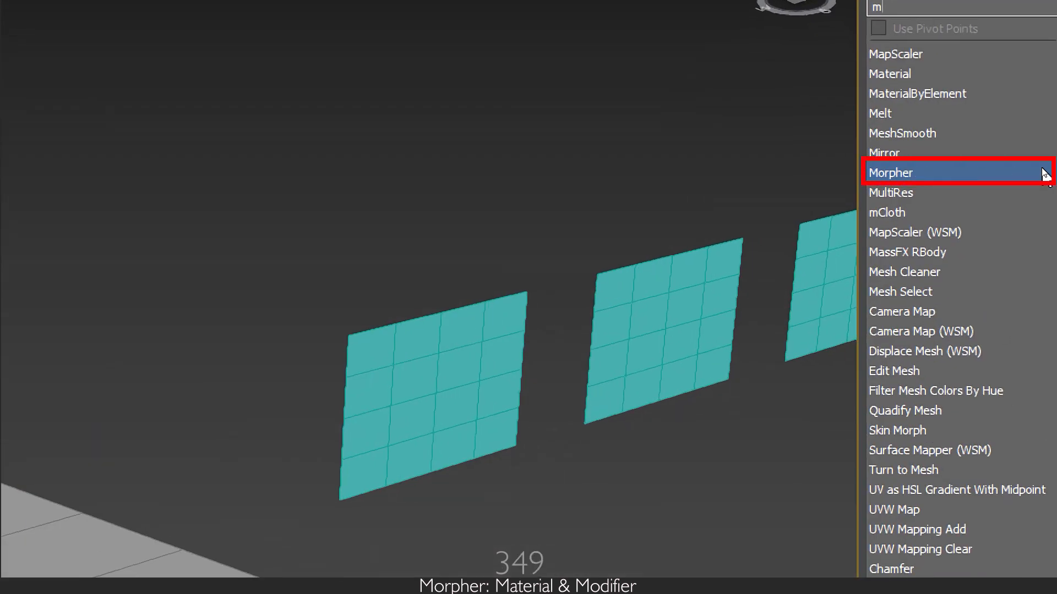
left_click(1044, 173)
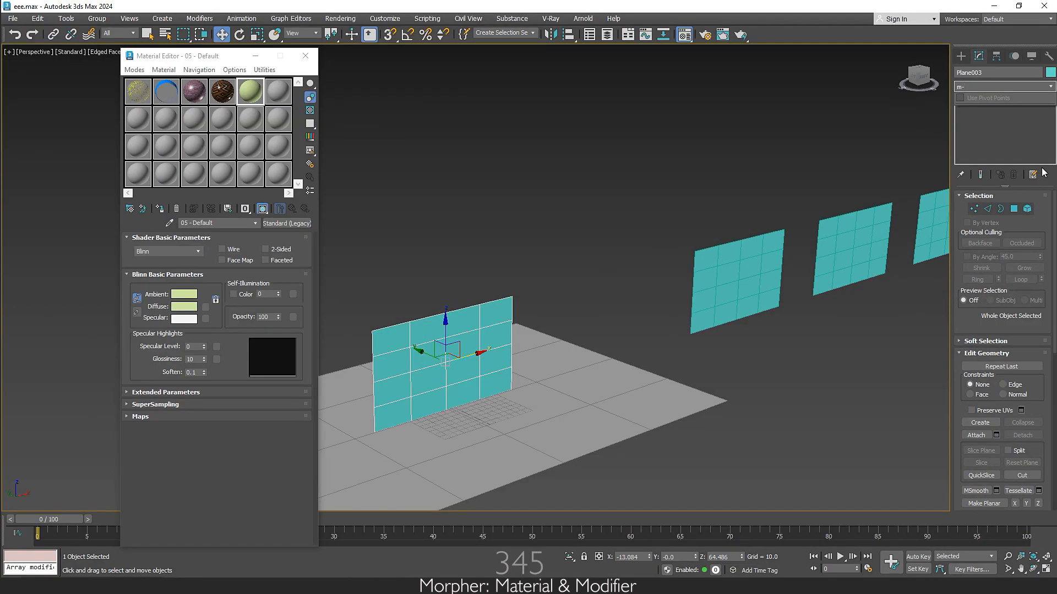
key("BackSpace")
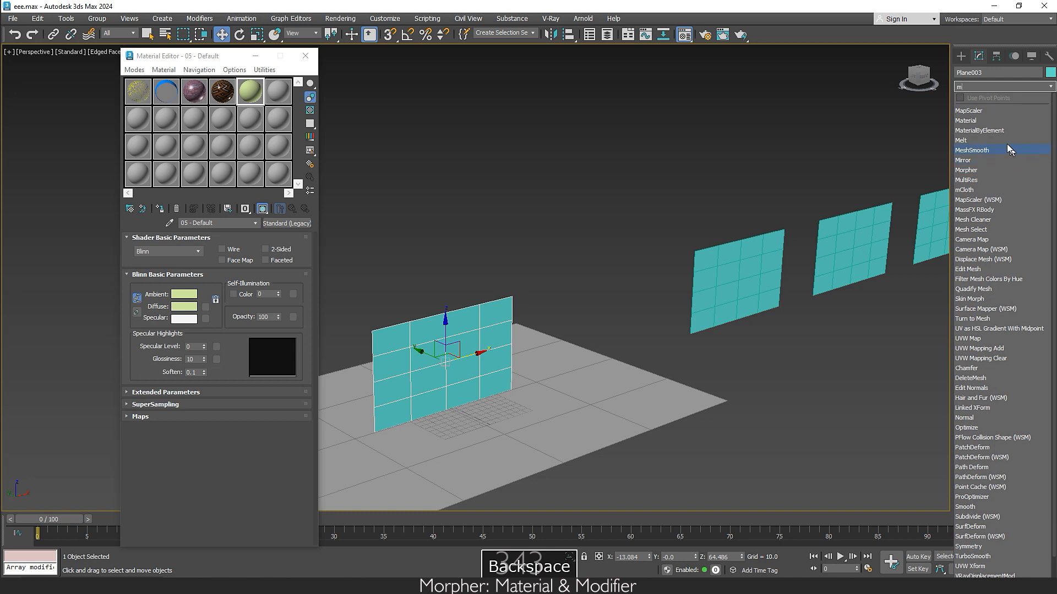
left_click(985, 172)
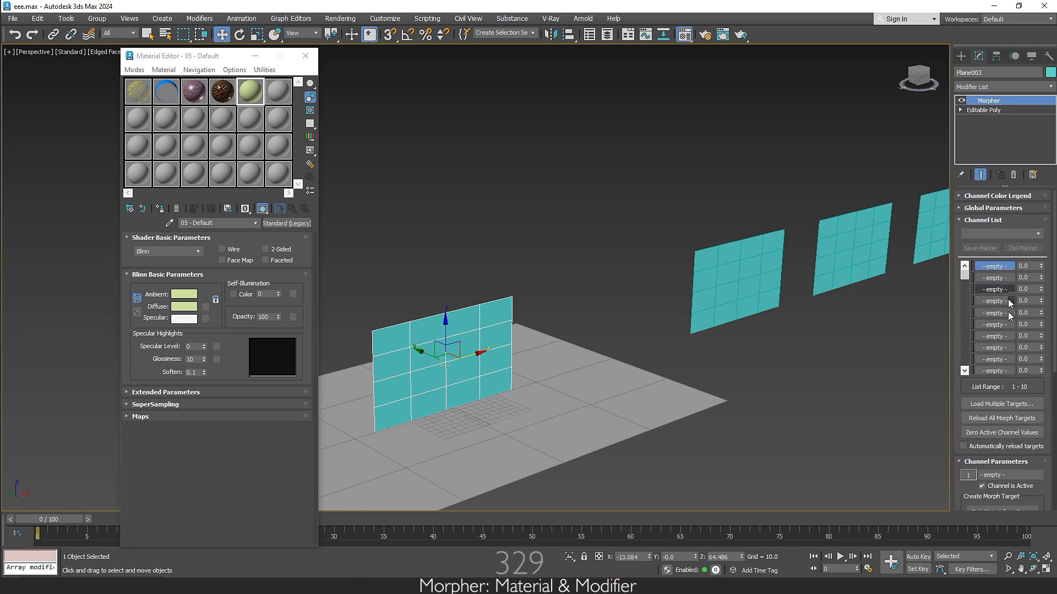
Pick the nearest copy, Plane004, from the scene as the morph target of Morpher channel 1
left_click_drag(959, 481, 963, 422)
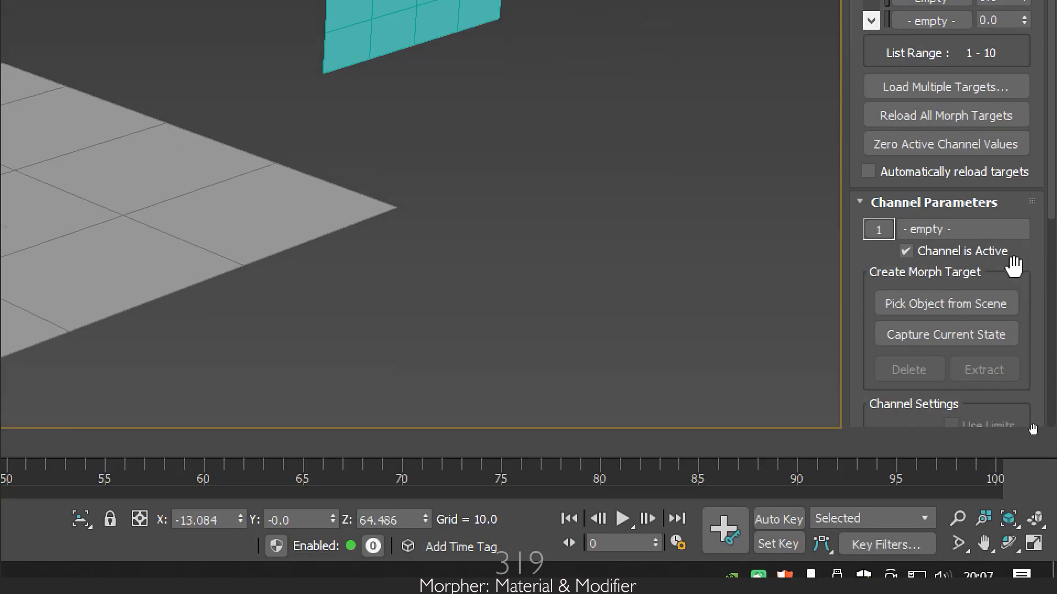
left_click(999, 300)
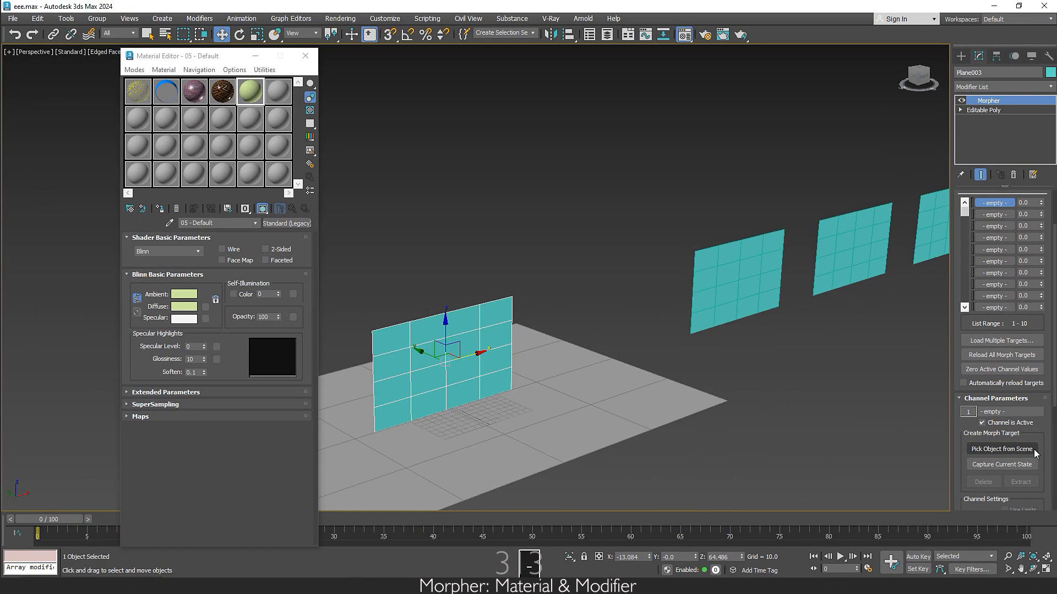
left_click(1033, 450)
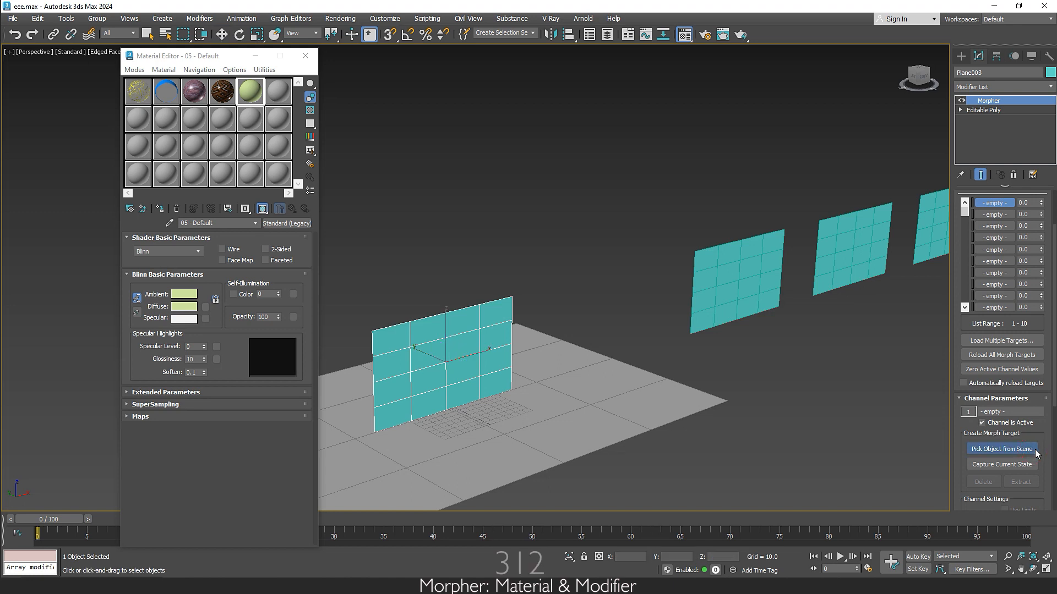
left_click(729, 277)
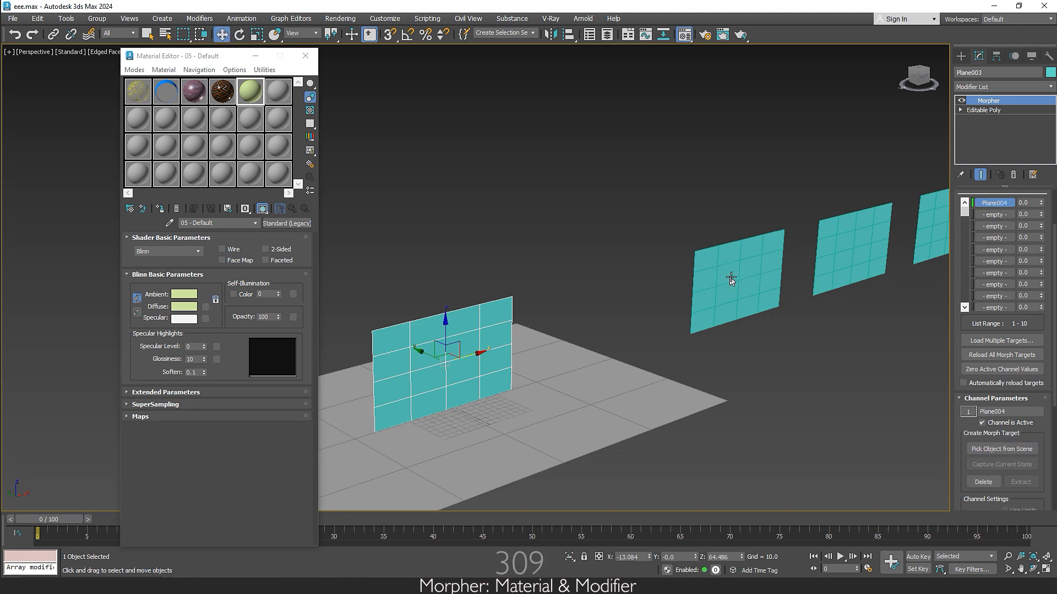
Pick the middle copy, Plane005, from the scene as the morph target of the original plane's Morpher channel 2
left_click(995, 214)
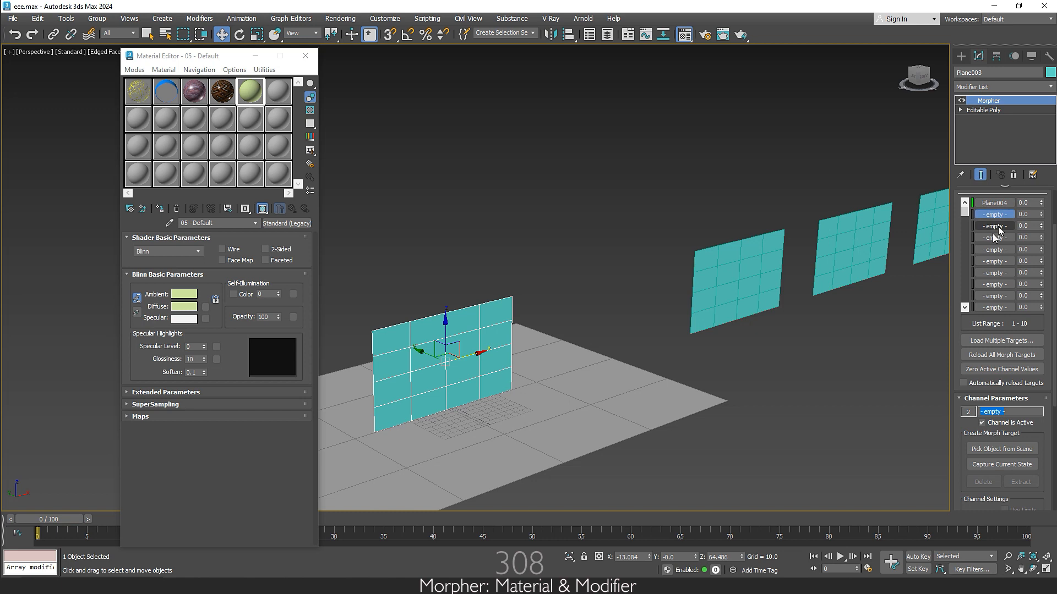
left_click(863, 242)
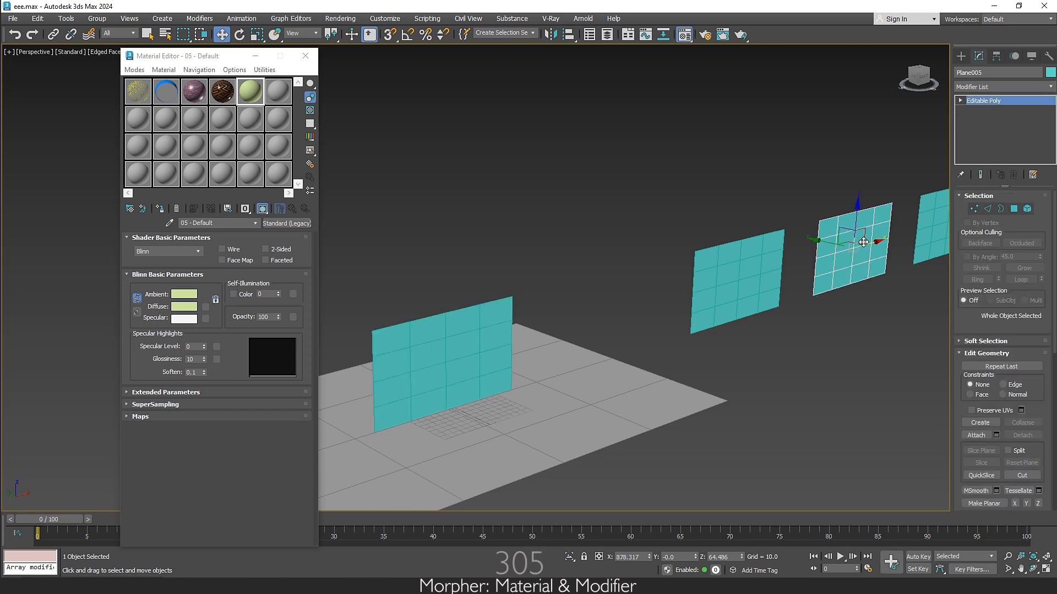
left_click(460, 354)
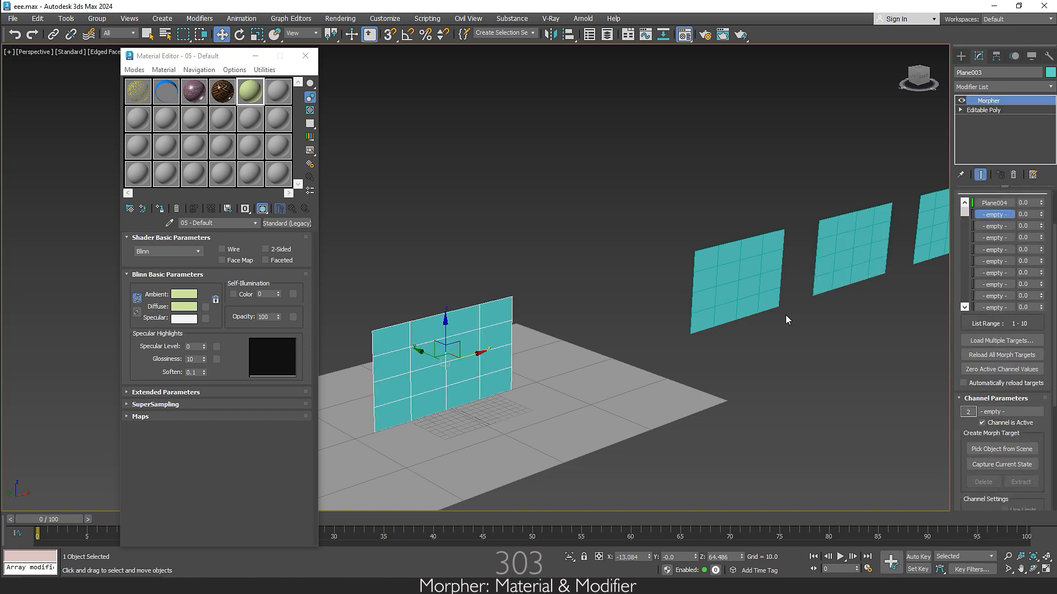
left_click(1026, 450)
left_click(861, 247)
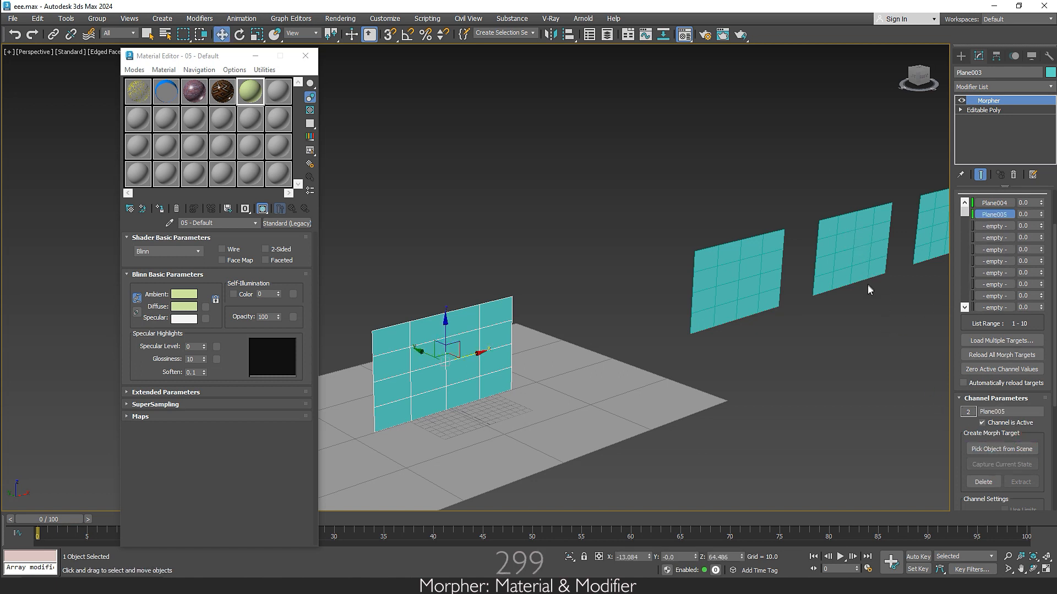
Pick the farthest copy, Plane006, from the scene as the morph target of Morpher channel 3
left_click(994, 226)
left_click(980, 451)
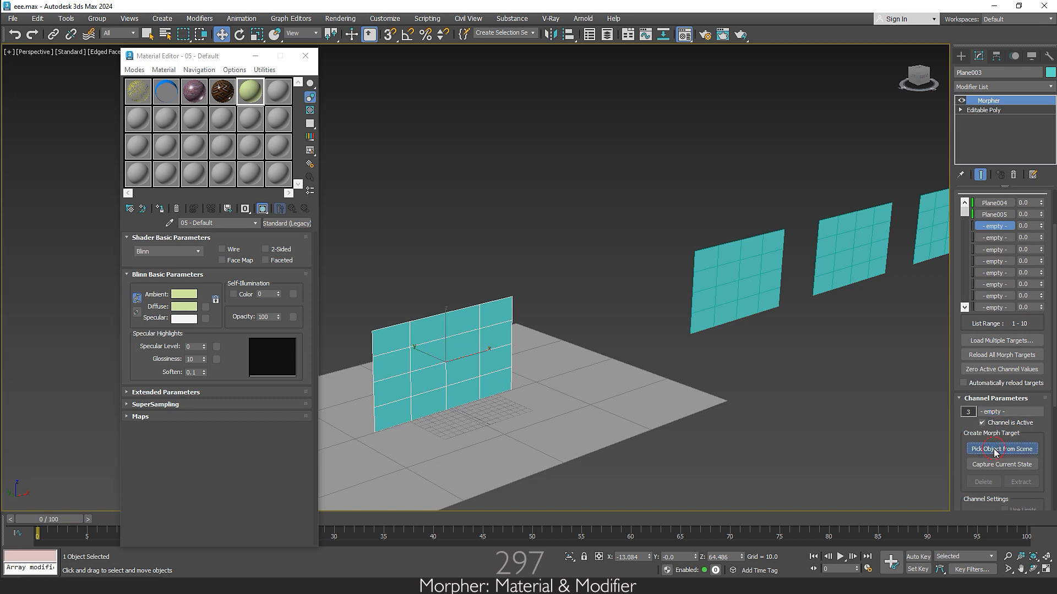
left_click(937, 223)
Change the unused 07 - Default material from Physical Material to the Morpher type, discarding the old material
middle_click_drag(666, 403, 647, 387)
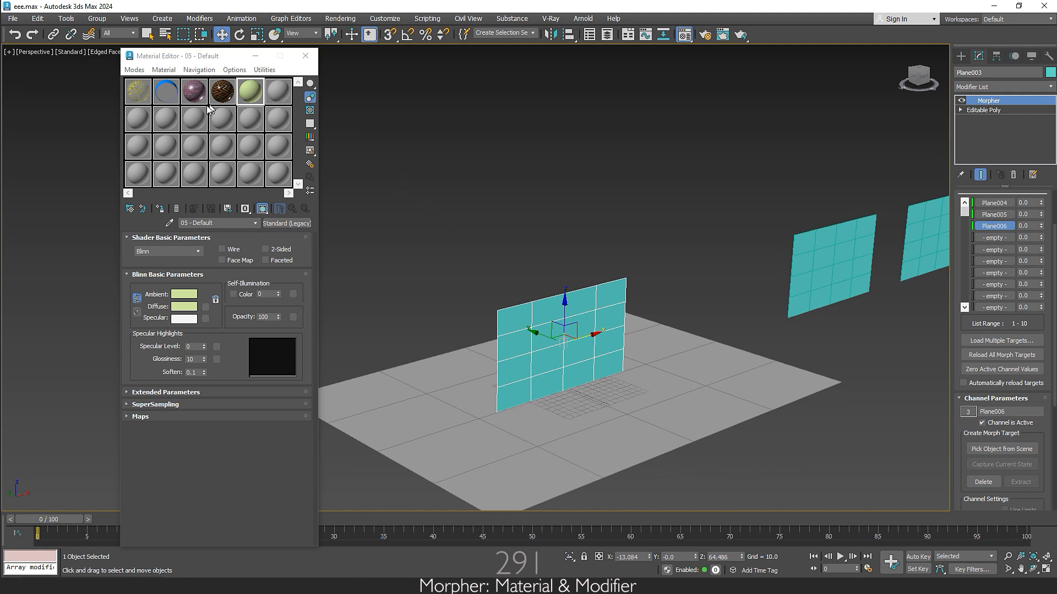
left_click(136, 120)
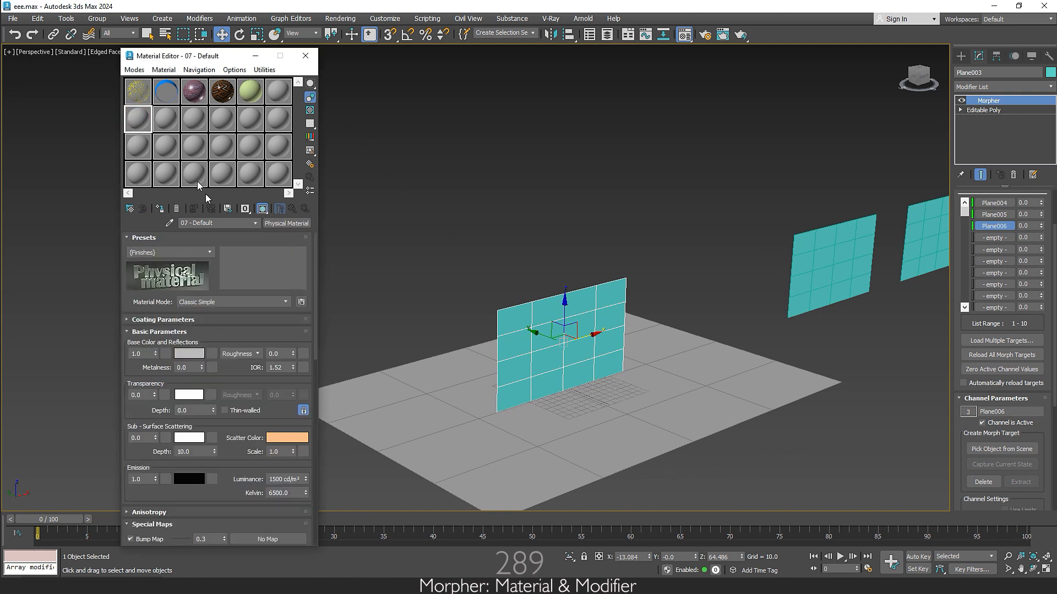
left_click(304, 224)
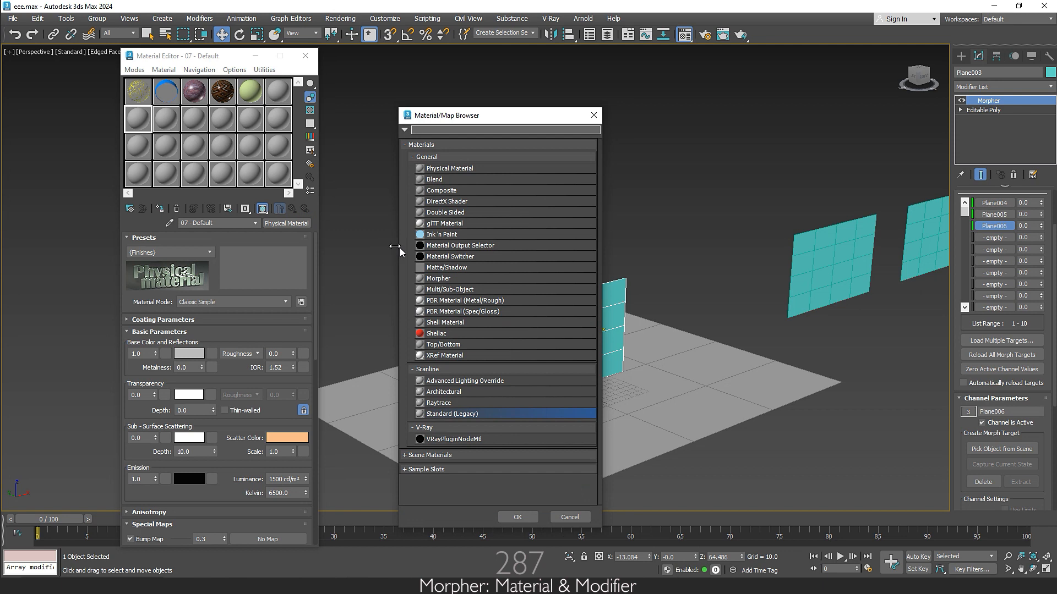
left_click(488, 278)
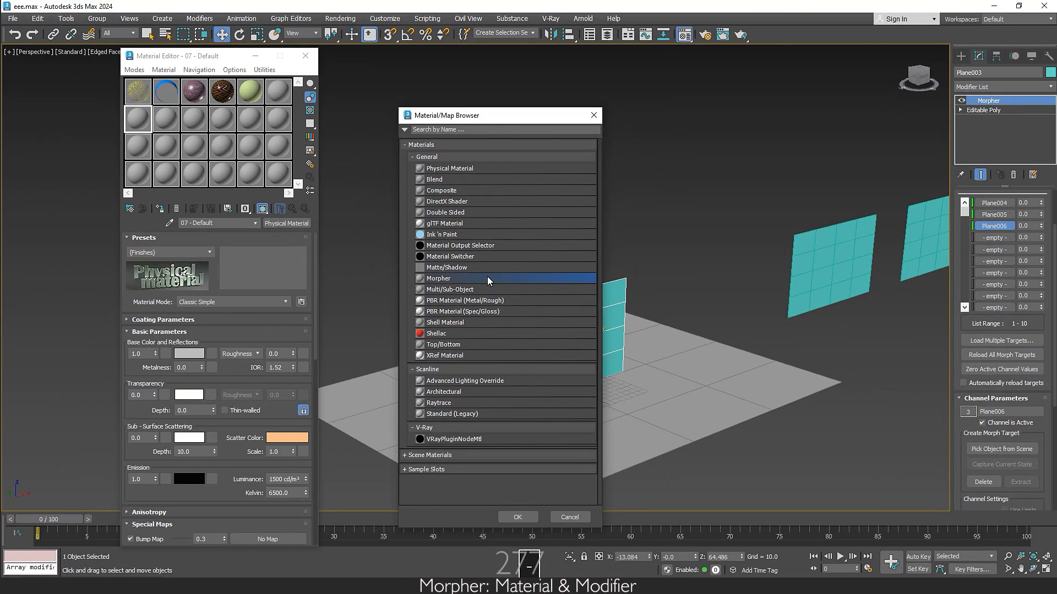
double_click(488, 278)
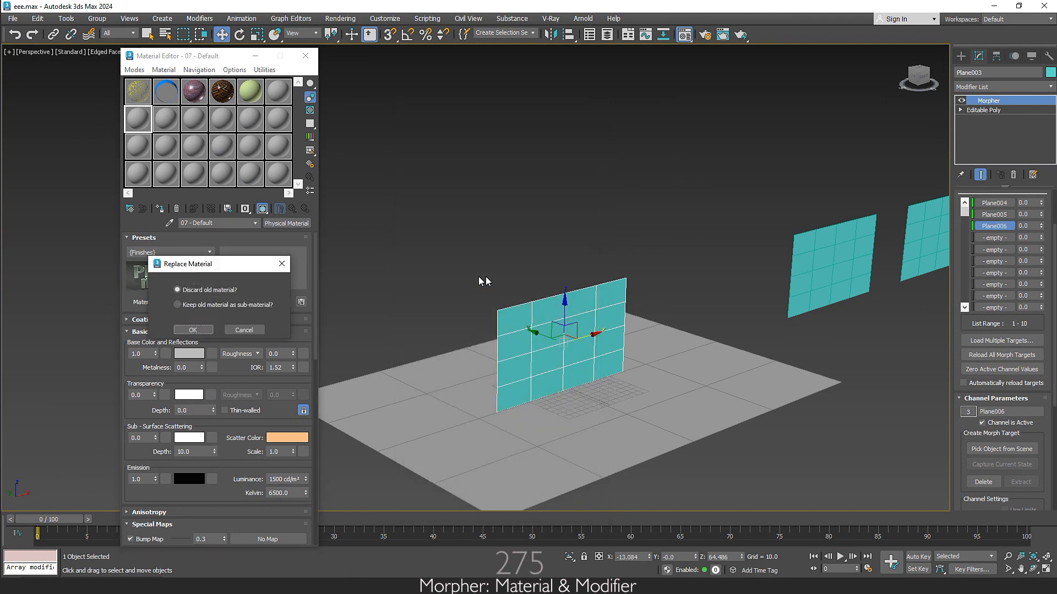
left_click(186, 330)
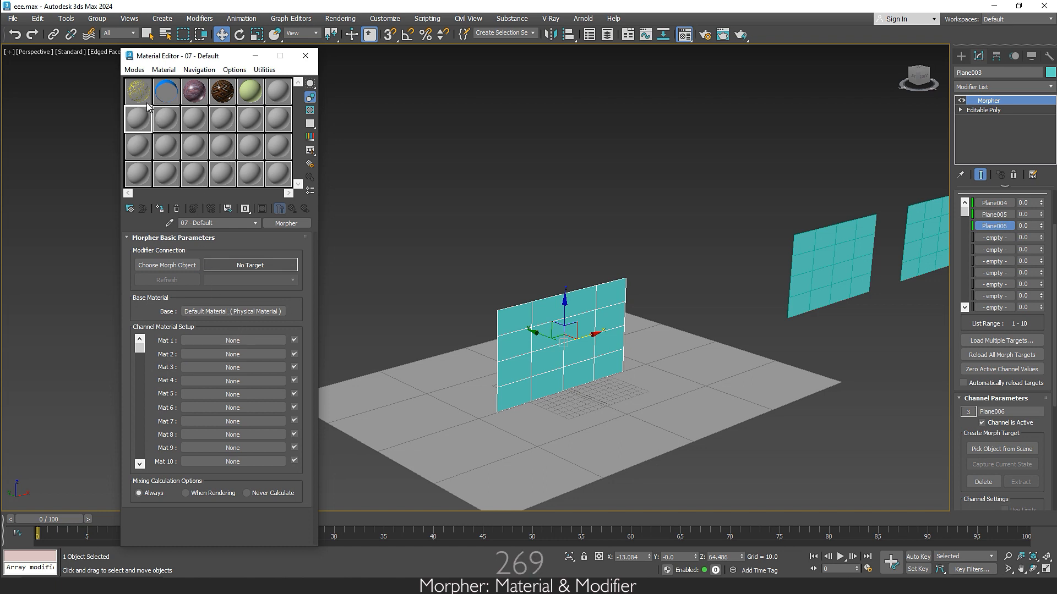
Assign materials 01, 02, 03 and 04 - Default as instances to the Morpher material's Base, Mat 1, Mat 2 and Mat 3 slots
left_click_drag(139, 93, 228, 311)
left_click(195, 336)
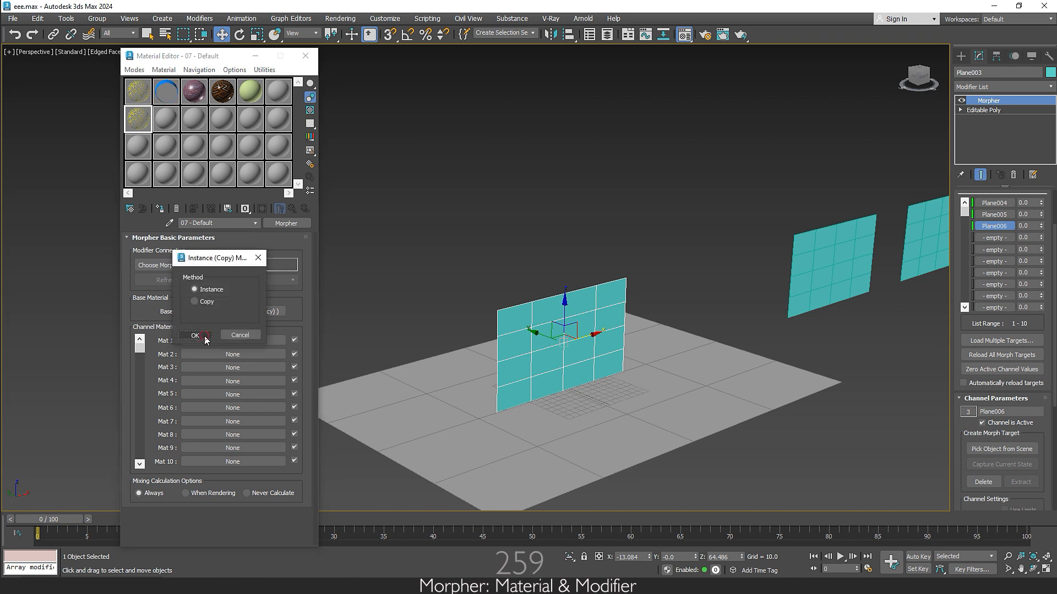
left_click(205, 337)
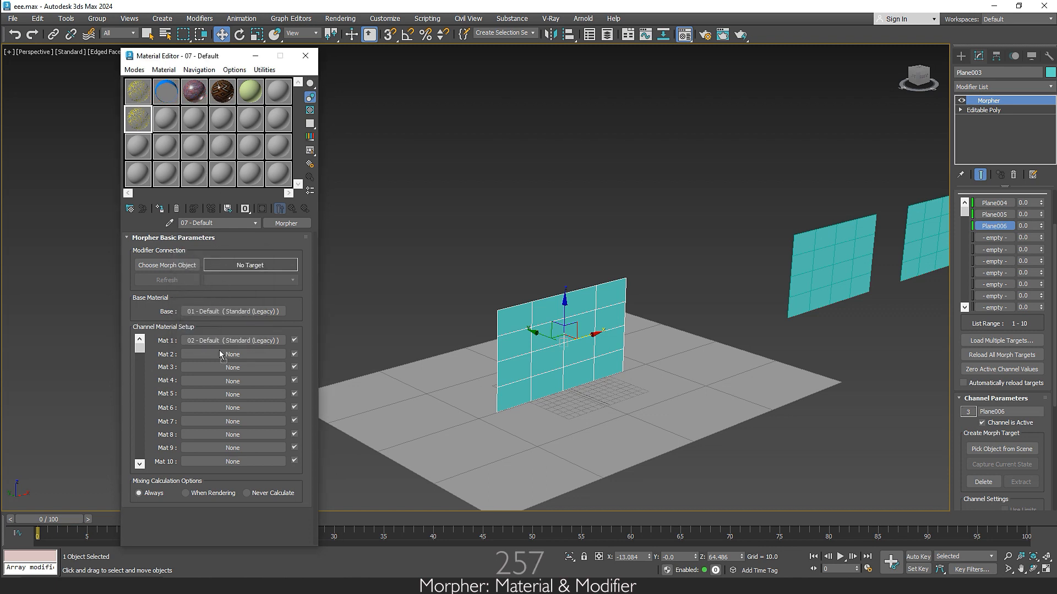
left_click_drag(223, 359, 223, 358)
left_click(204, 337)
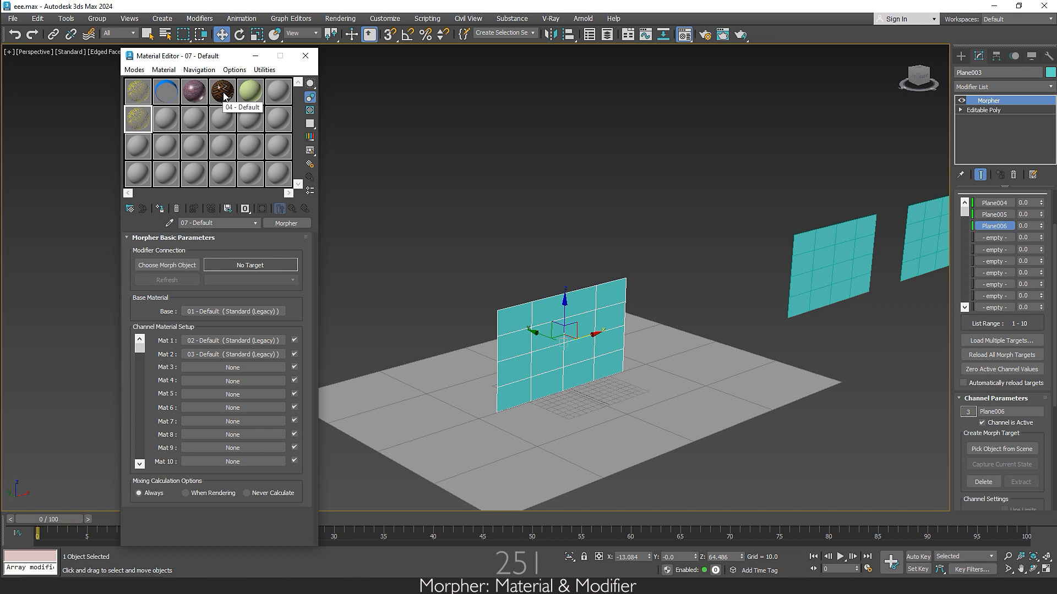
left_click_drag(224, 96, 232, 369)
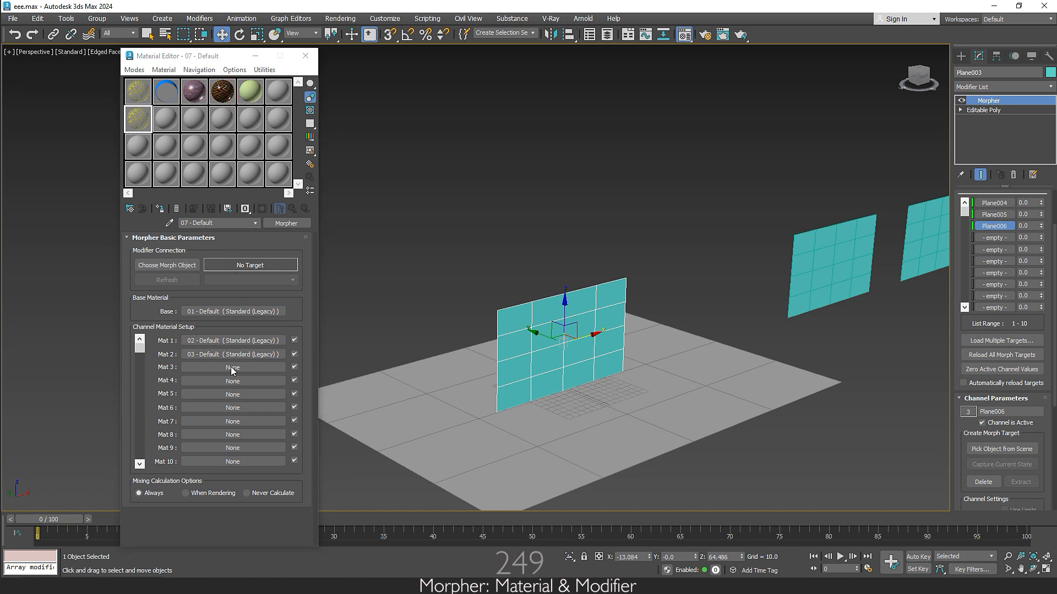
left_click(196, 336)
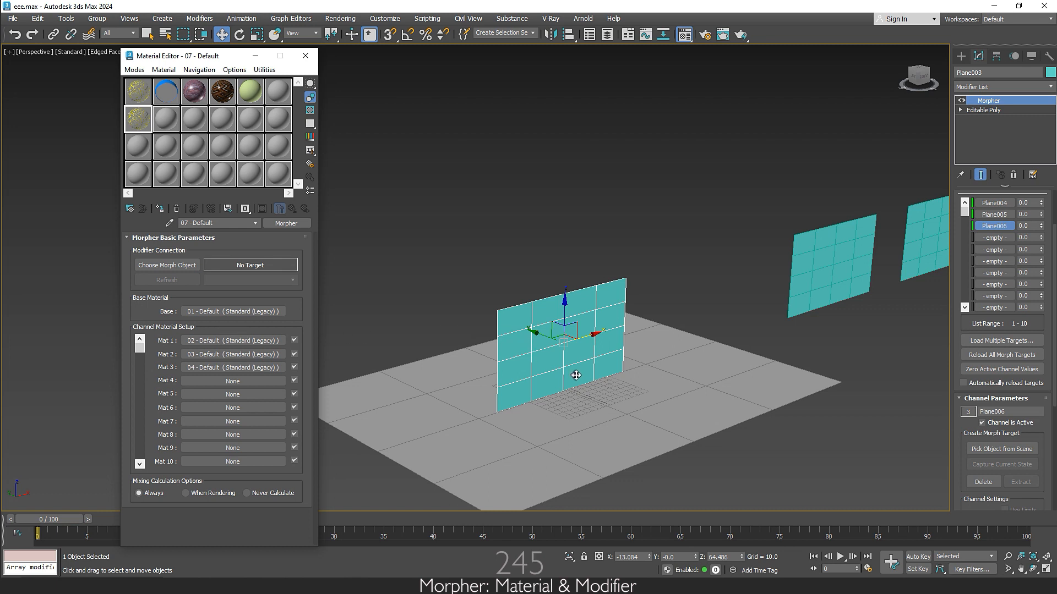
scroll(584, 362, "up", 2)
scroll(585, 363, "up", 1)
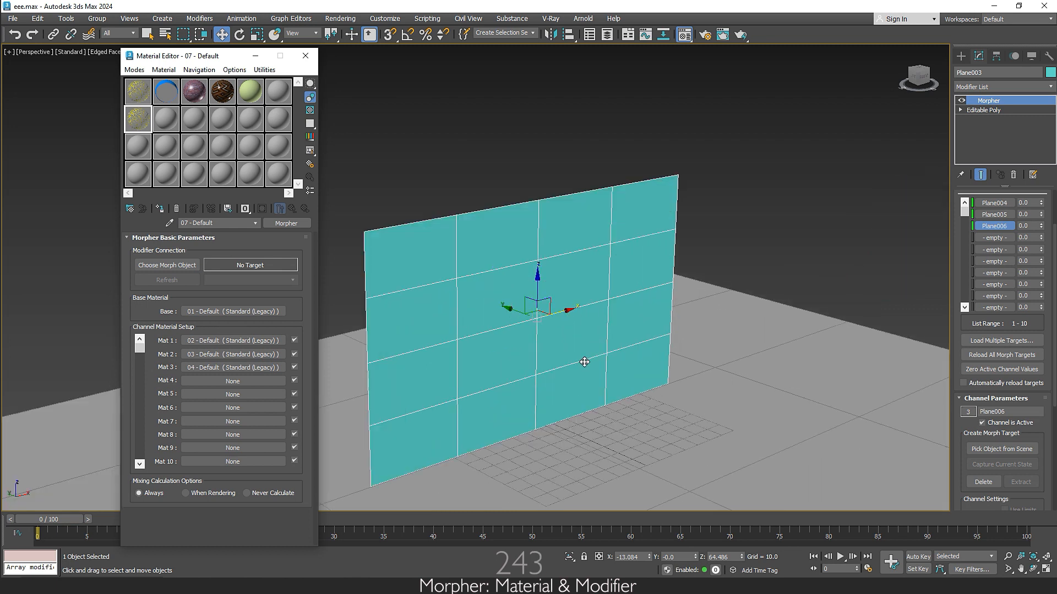
middle_click_drag(580, 365, 571, 341)
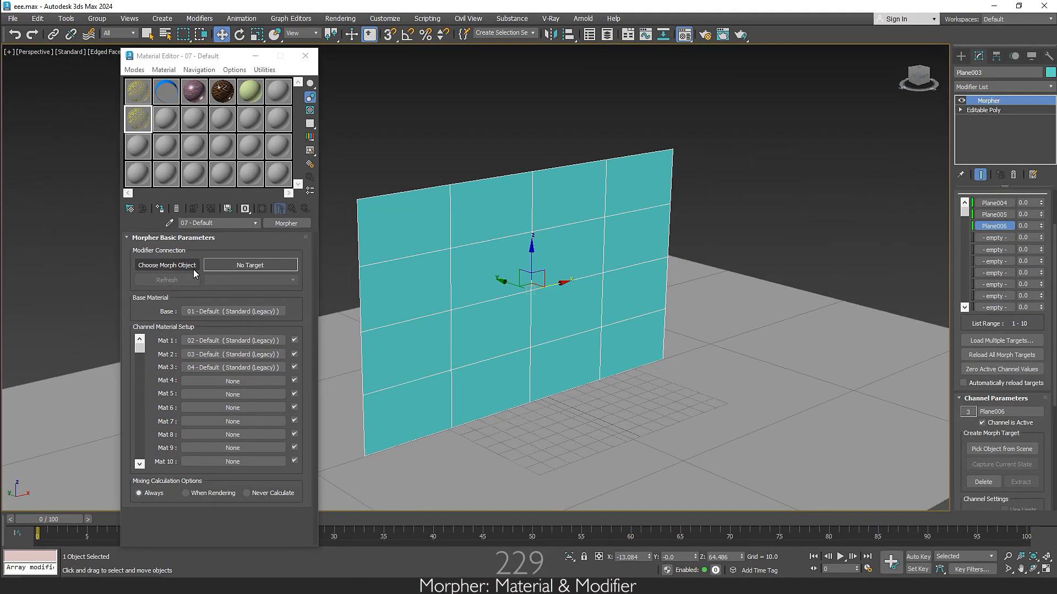
Bind the 07 - Default Morpher material to the Morpher modifier of the original plane, Plane003
left_click(193, 269)
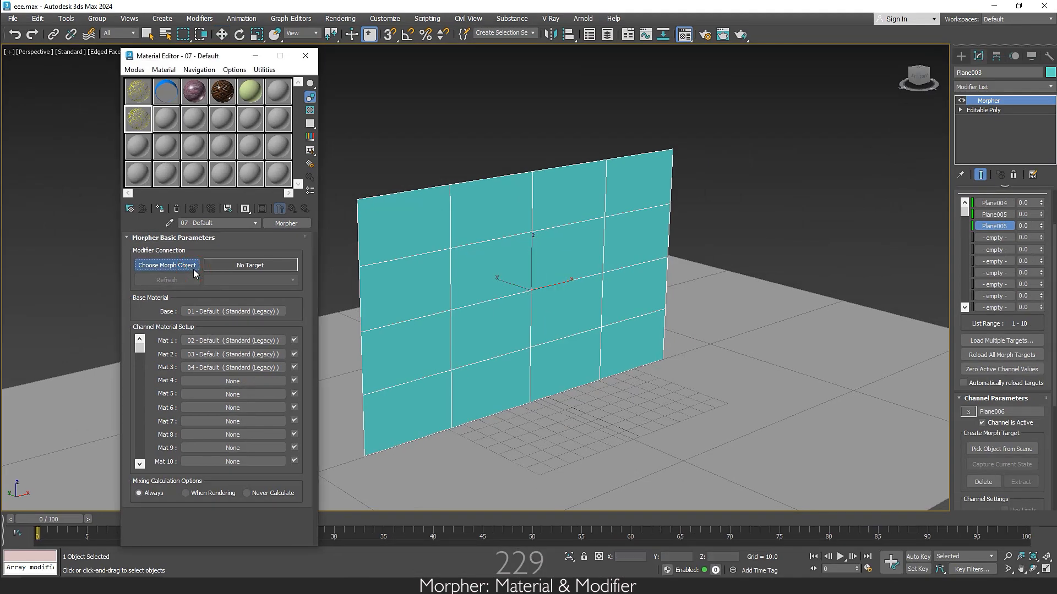
left_click(633, 186)
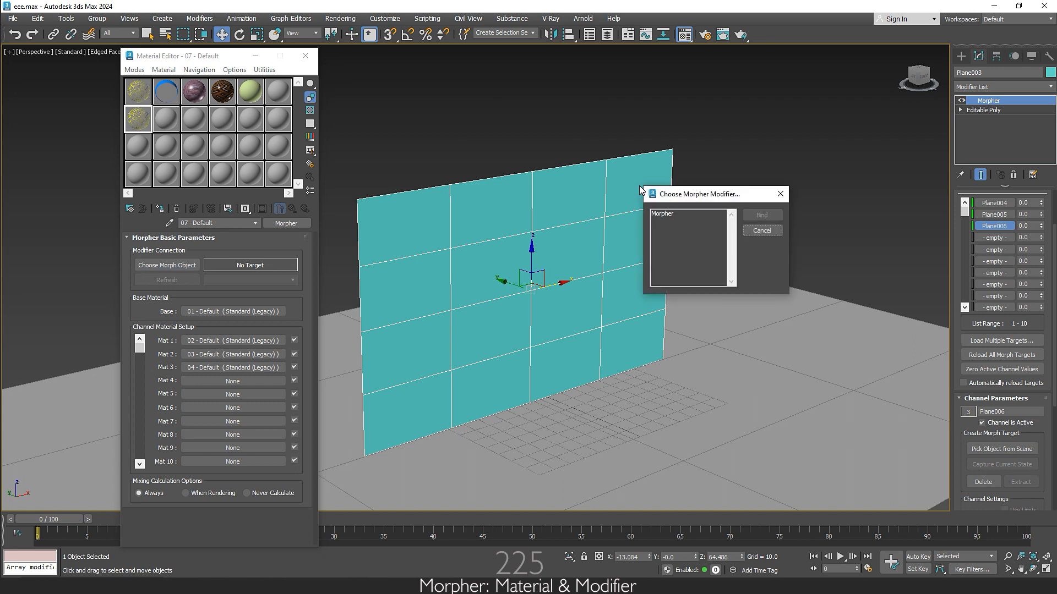
left_click(663, 215)
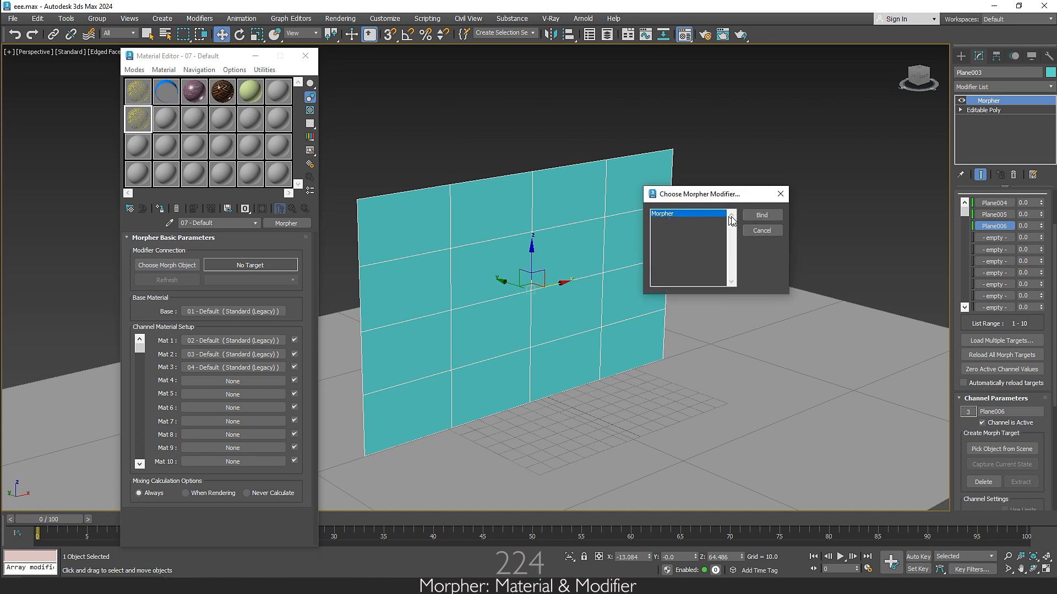
left_click(780, 215)
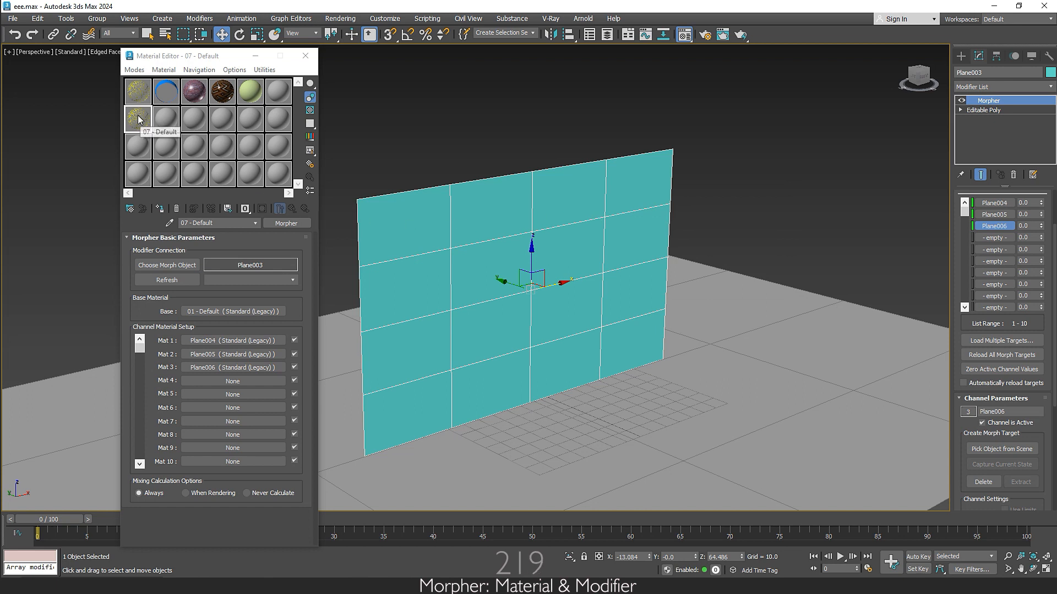
Assign the 07 - Default Morpher material to the original plane and render the perspective view
left_click(639, 173)
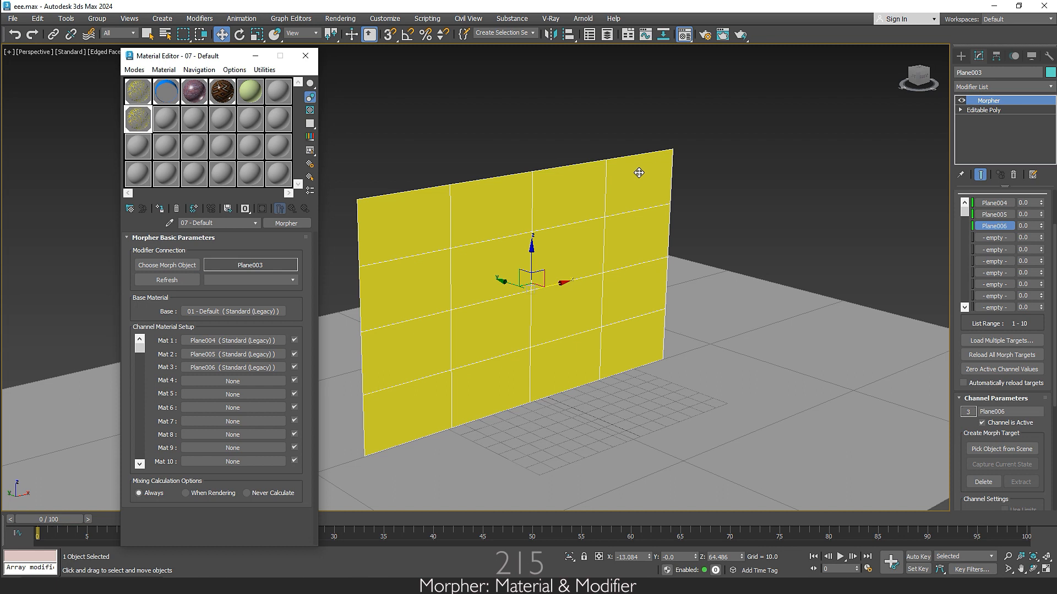
left_click(741, 35)
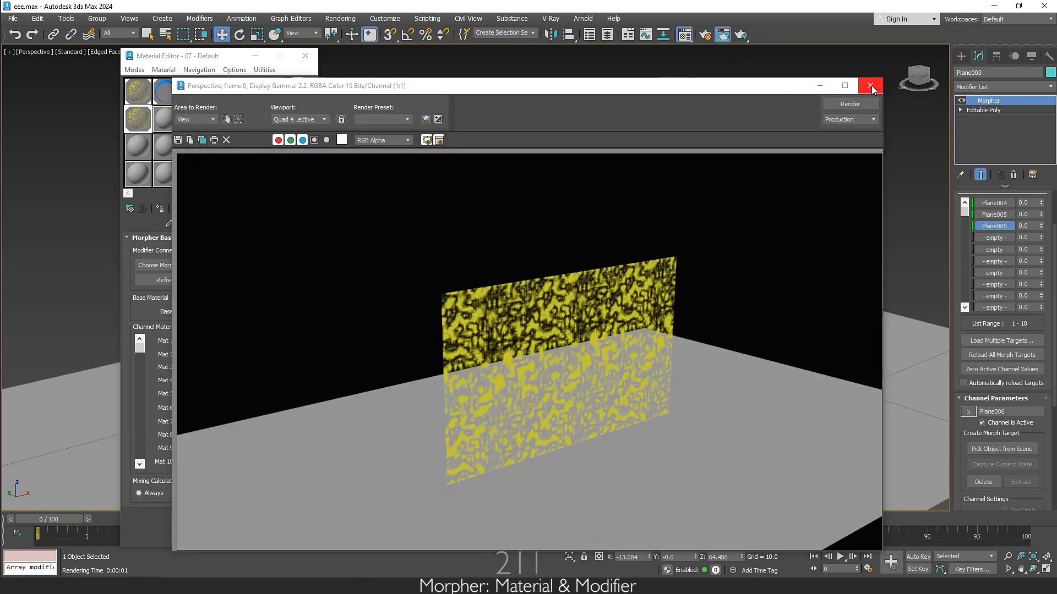
left_click(870, 85)
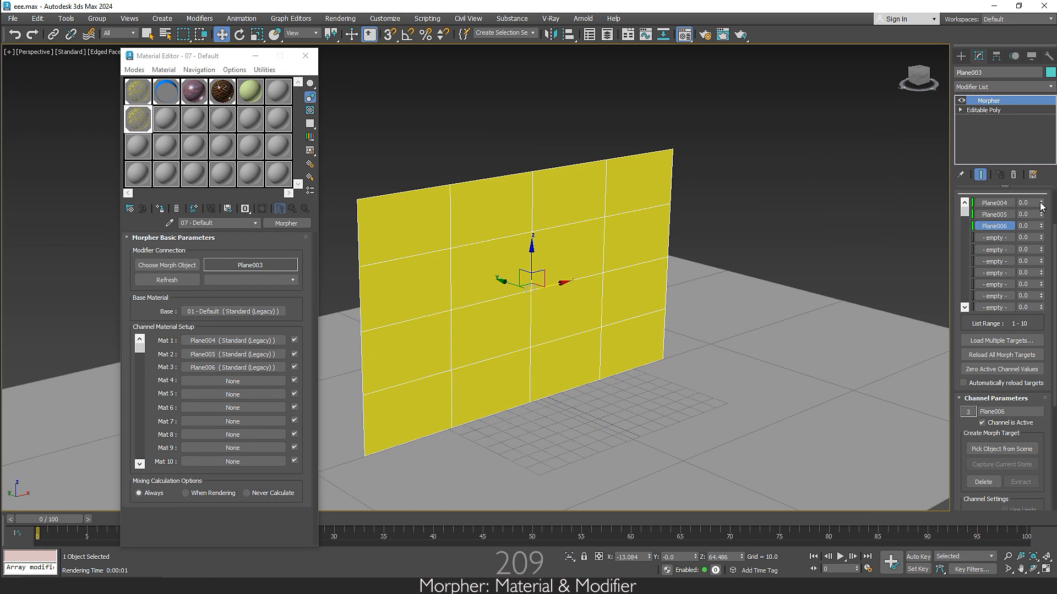
Set the Plane004 morph channel to 100 and render the perspective view
scroll(1044, 268, "up", 1)
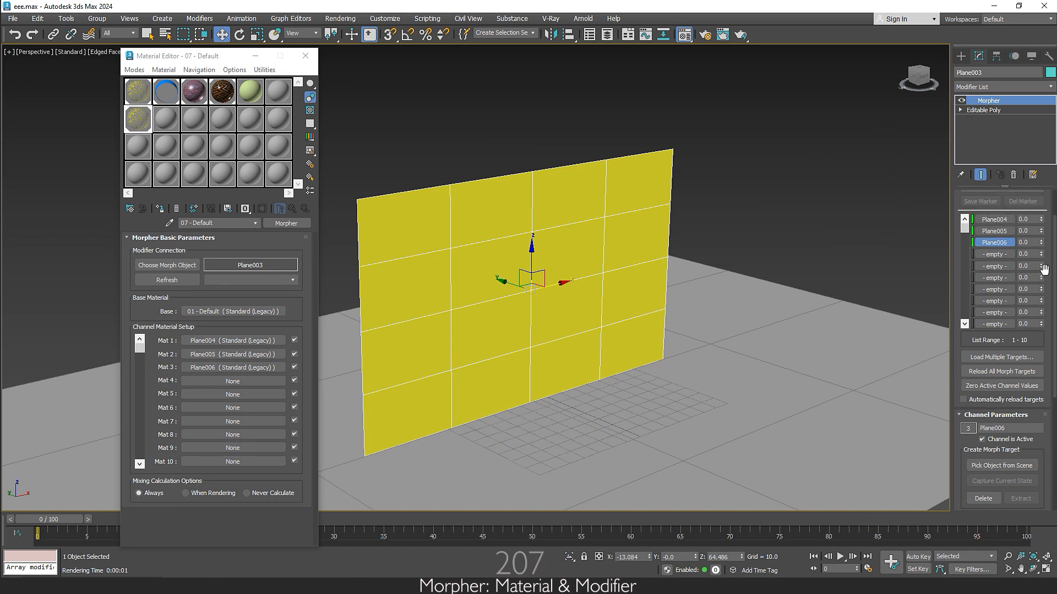
left_click_drag(1041, 219, 1036, 99)
left_click(743, 35)
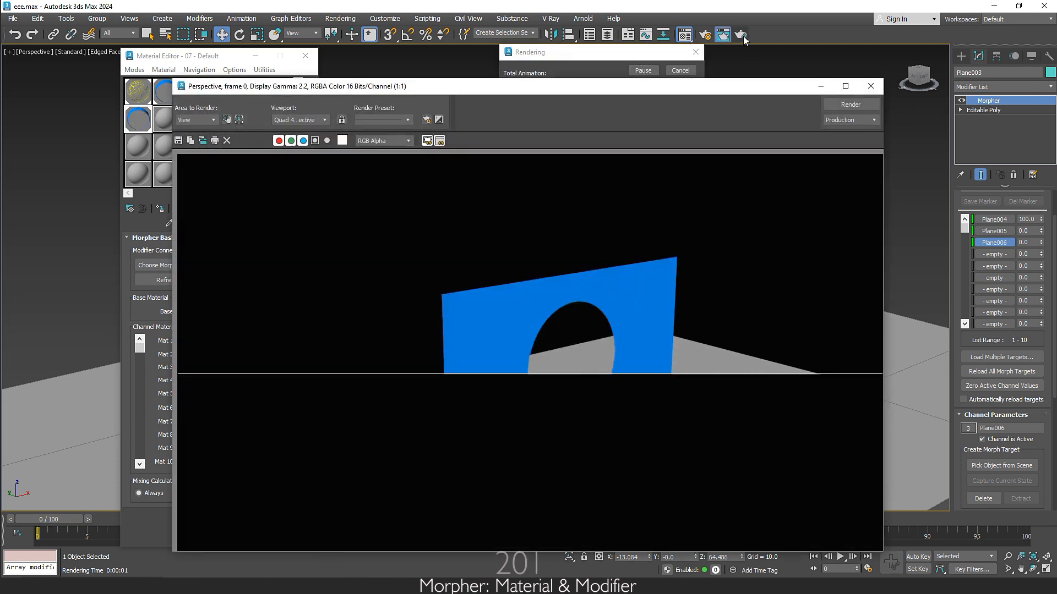
left_click(871, 86)
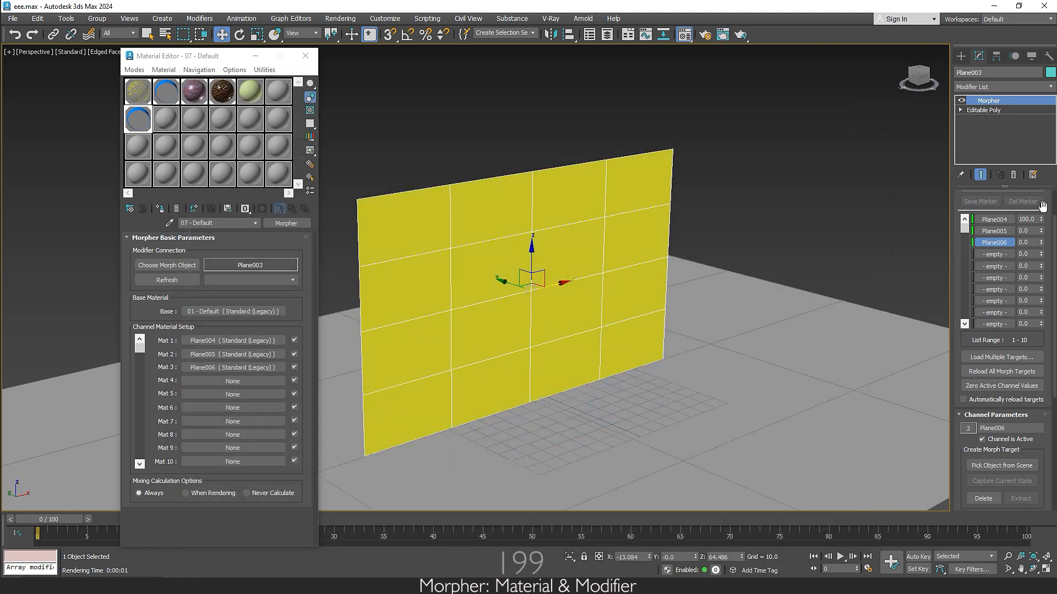
Reset the Plane004 channel to 0, set the Plane005 channel to 100 and render the view
right_click(1041, 220)
left_click_drag(1041, 230, 1034, 58)
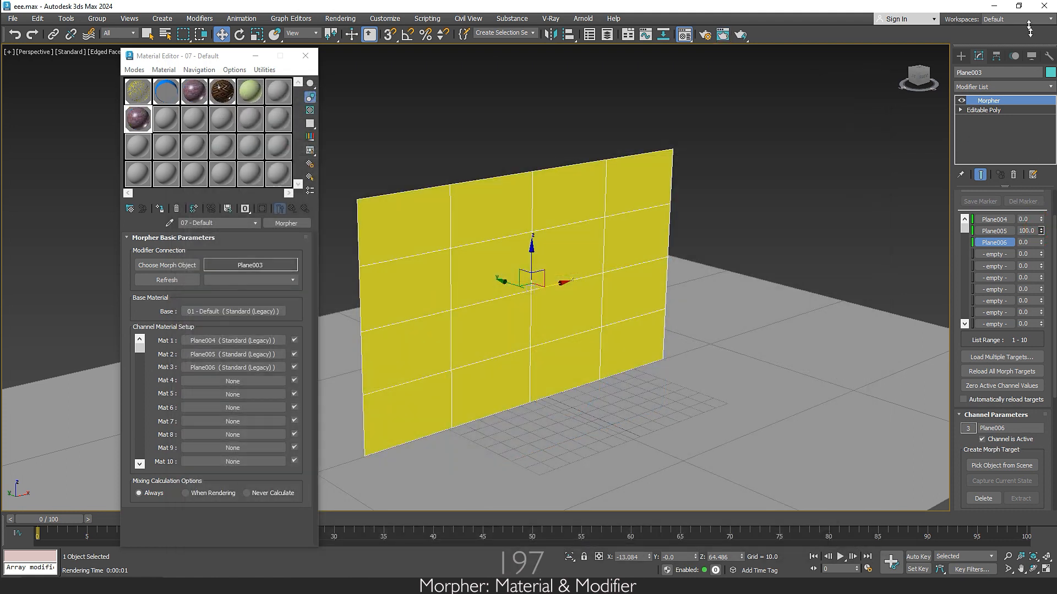
left_click(740, 37)
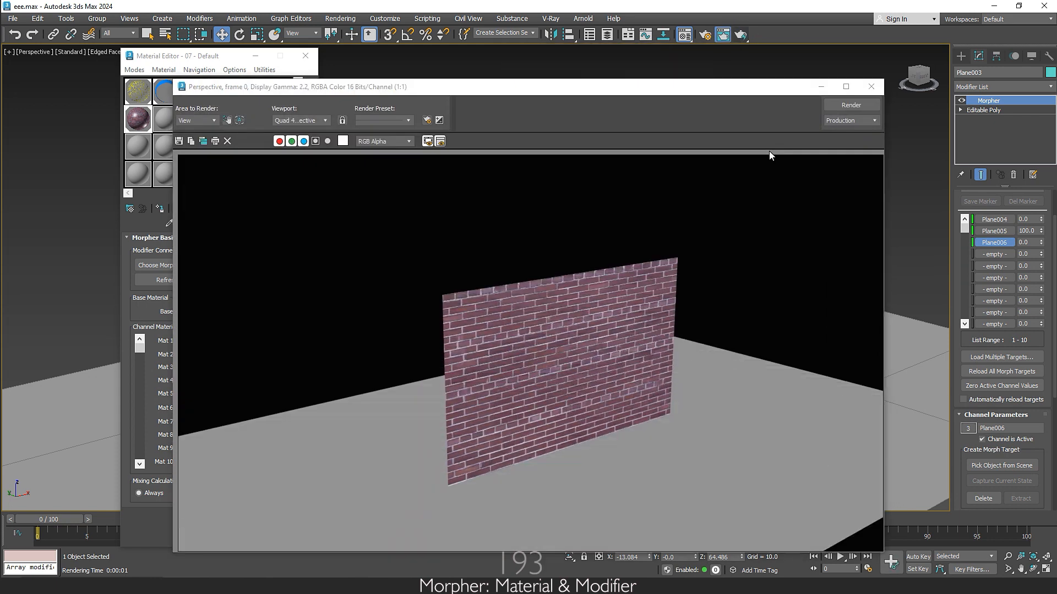
left_click(871, 87)
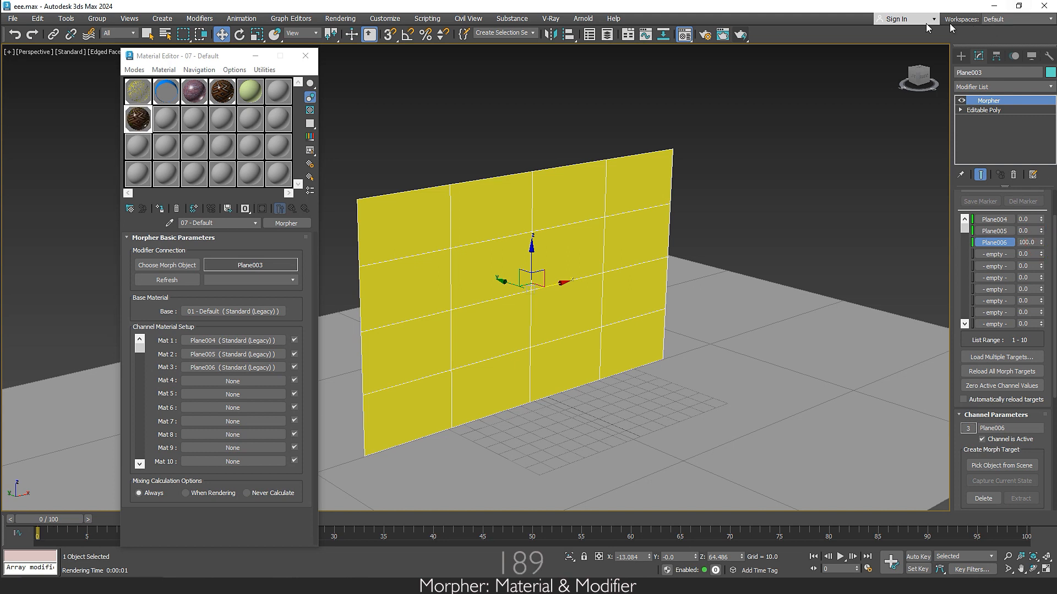
Render the view with only the Plane006 channel at 100, and reset that channel to 0
left_click(741, 34)
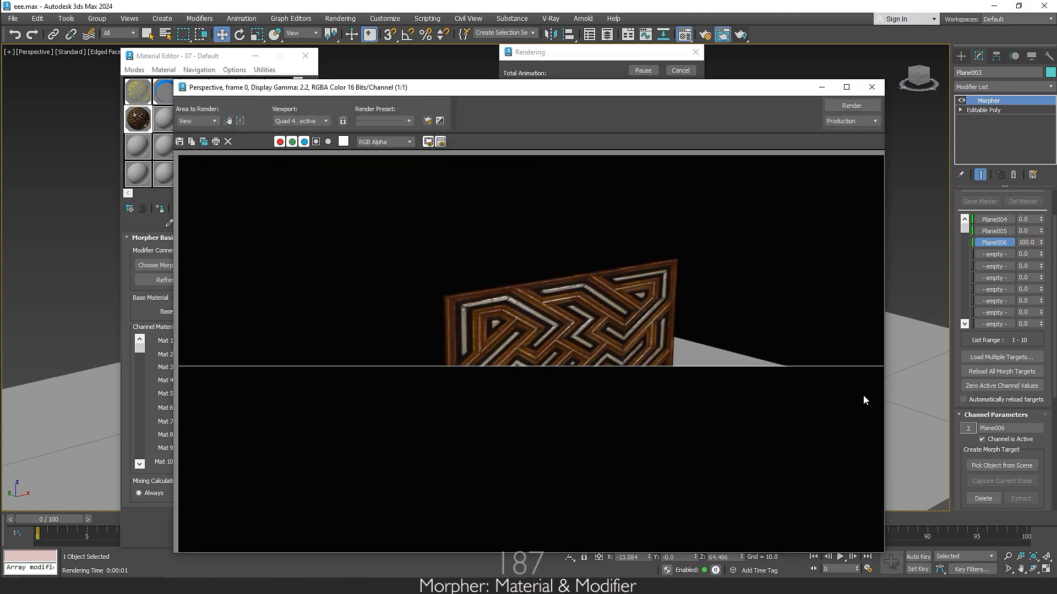
left_click(871, 87)
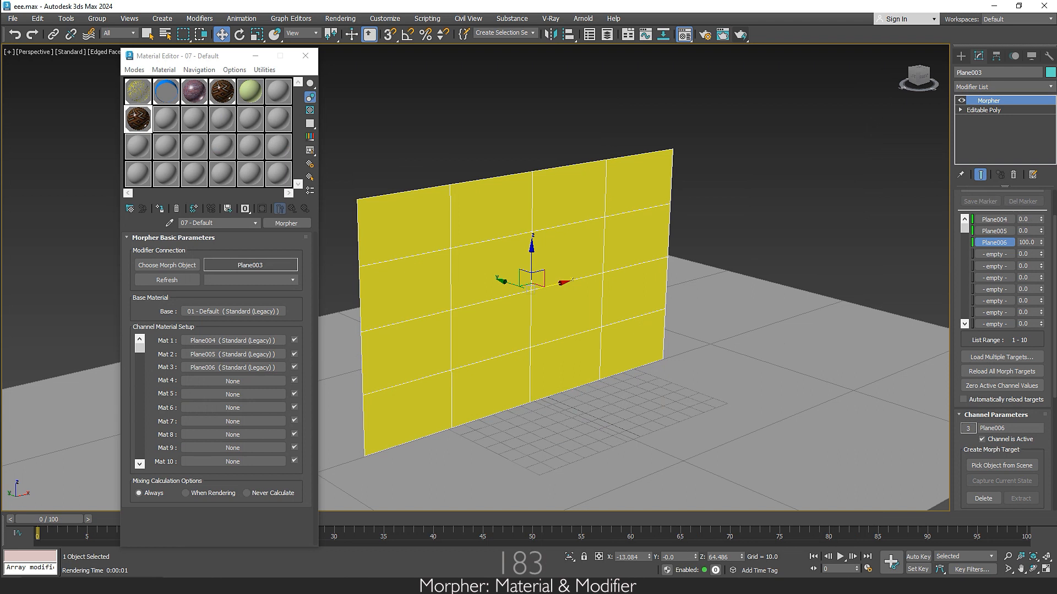
right_click(1041, 245)
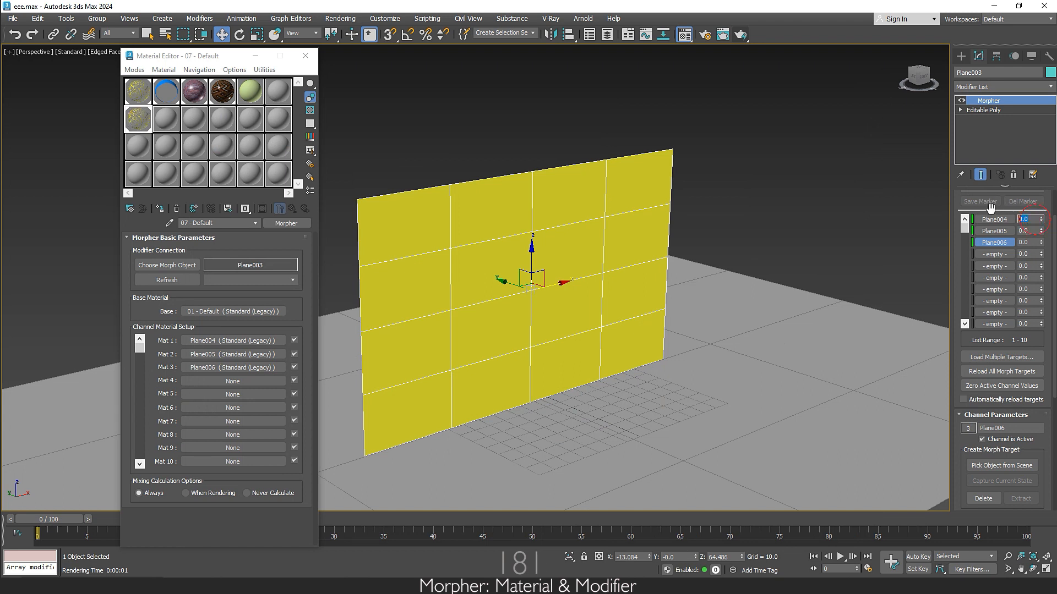
Set the Plane004 channel to 100 again and render the plane with that material alone
type("100")
key("Return")
left_click(742, 34)
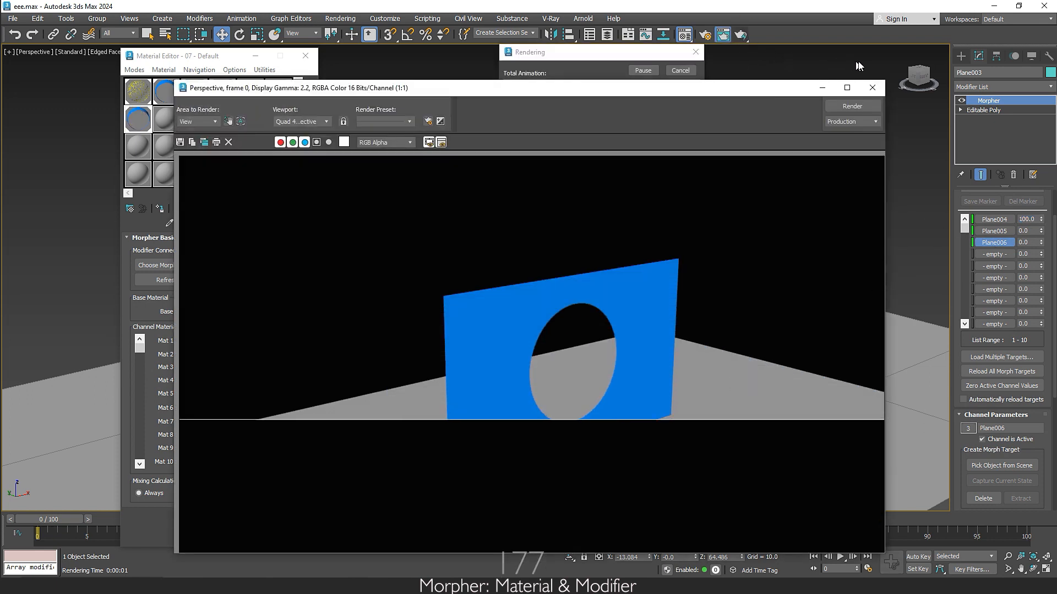
left_click(877, 89)
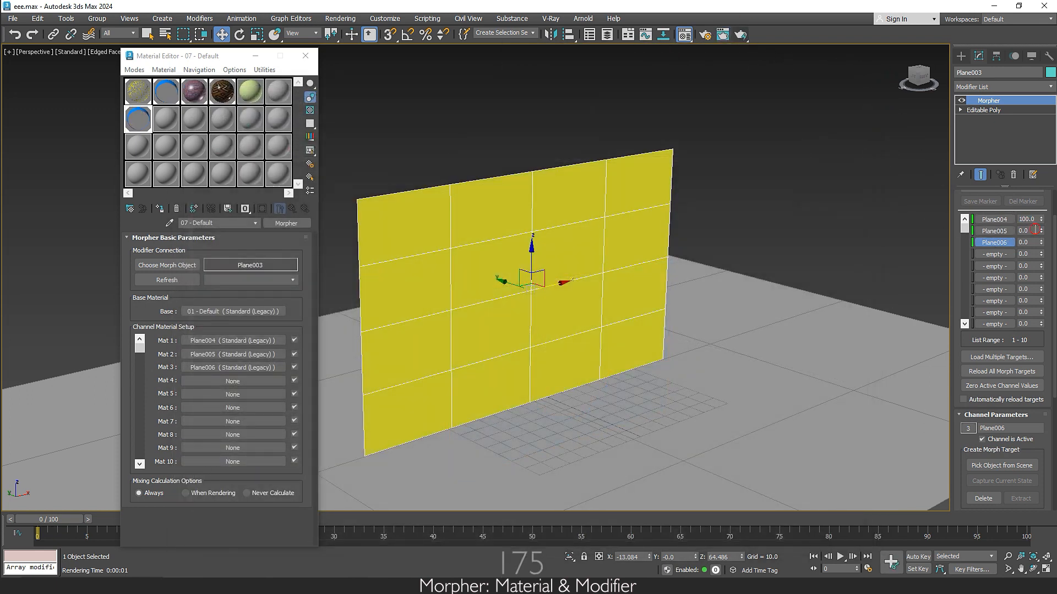
Set the Plane005 channel to 50 alongside Plane004 and render the blend of both materials
type("50")
key("Return")
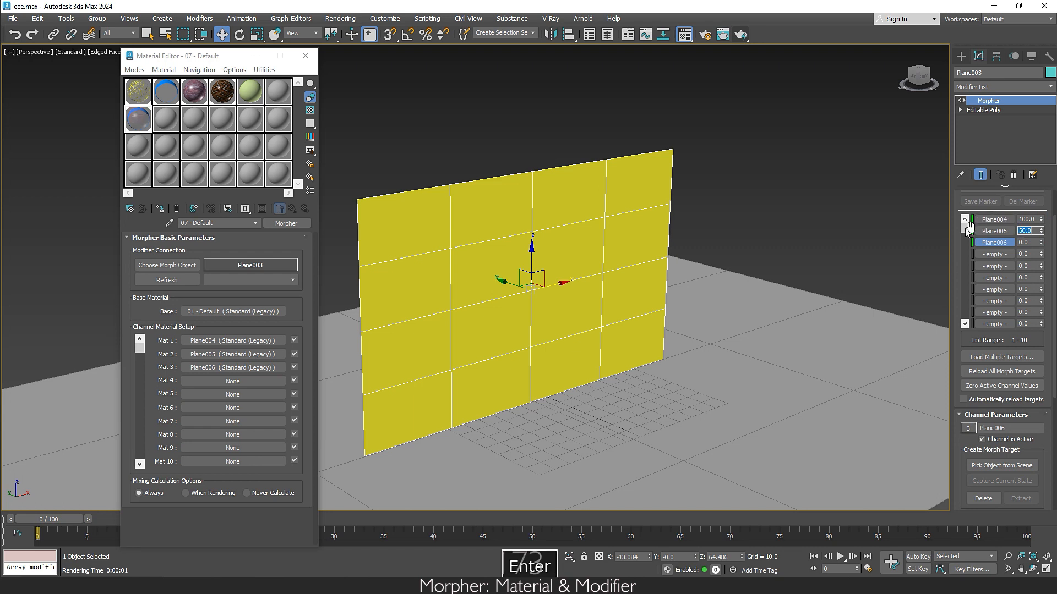
left_click(741, 34)
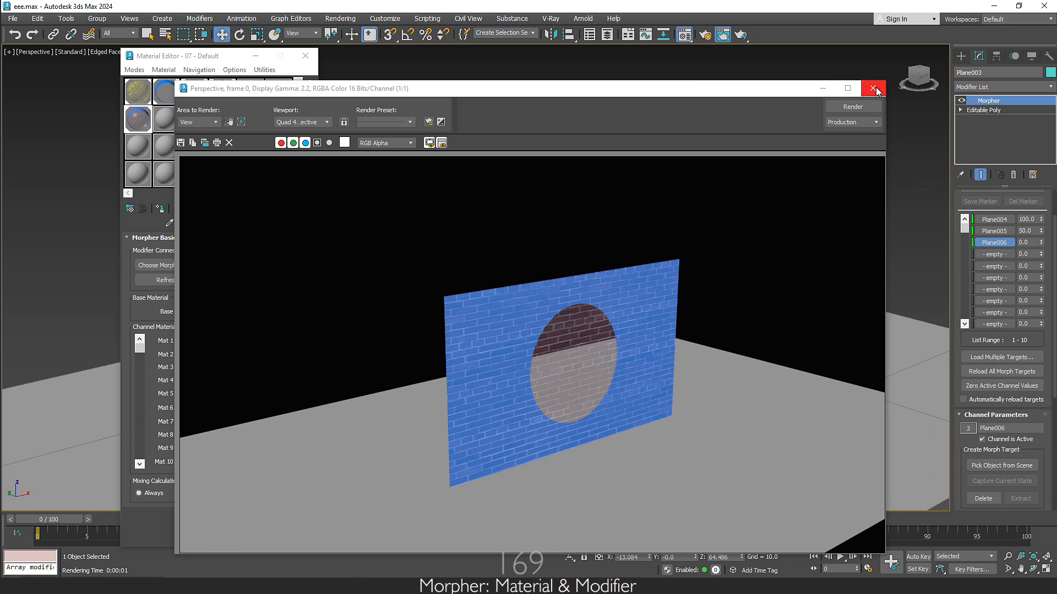
left_click(873, 88)
Reset the Plane004 channel to 0 and render the base material blended with Plane005
right_click(1041, 222)
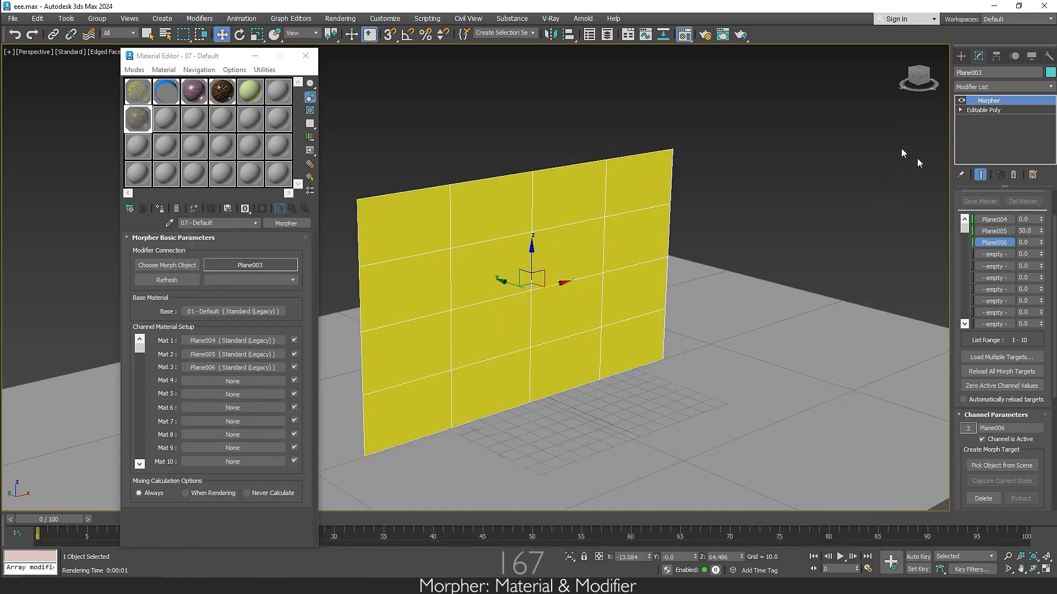
left_click(740, 35)
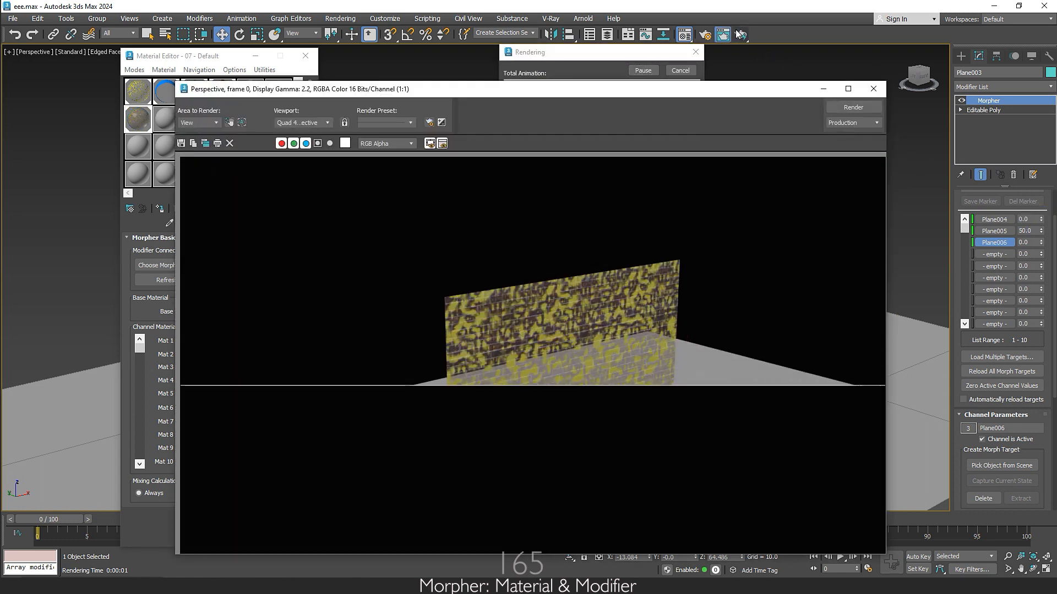
left_click(879, 91)
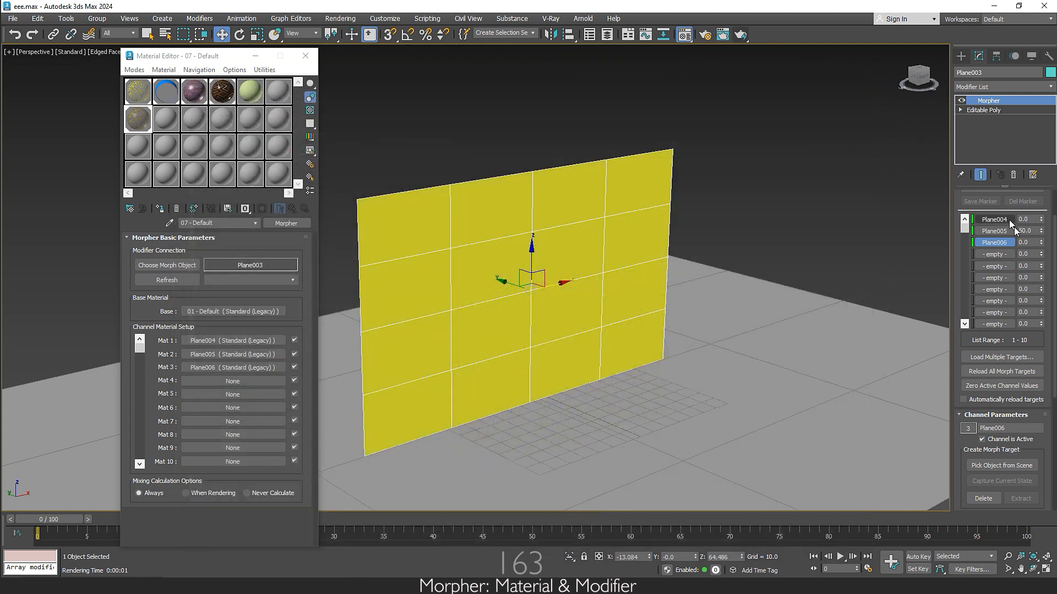
Raise the Plane005 channel to 100 and render the perspective view
left_click_drag(1042, 231, 1042, 217)
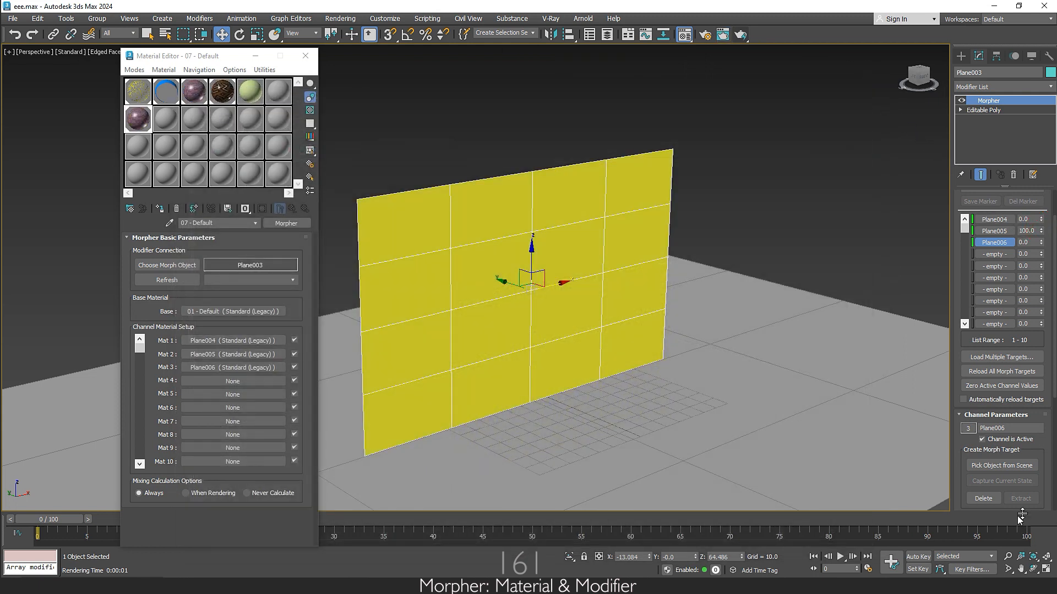
left_click(740, 34)
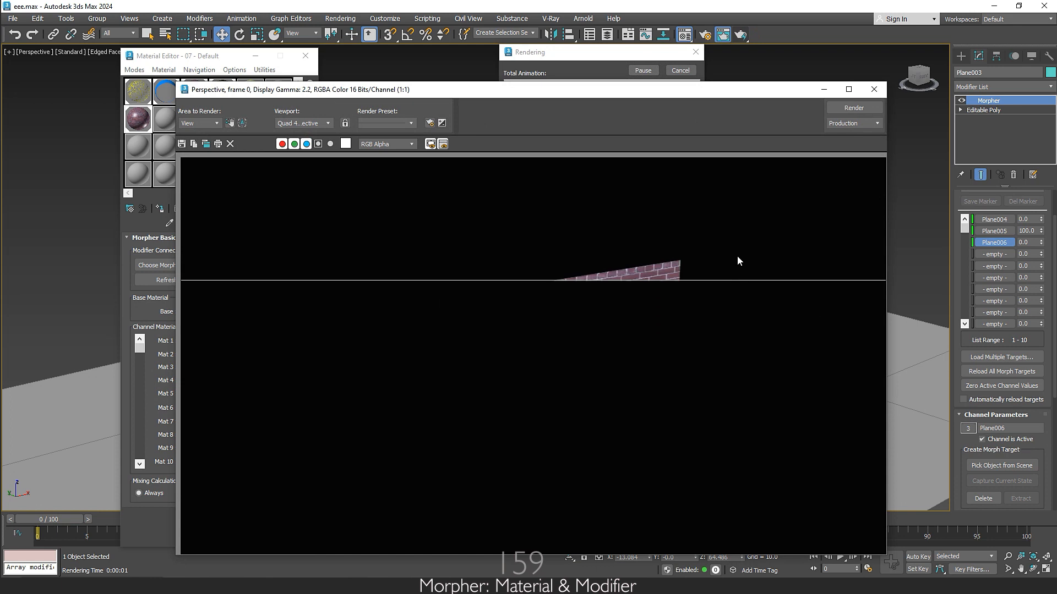
left_click(880, 92)
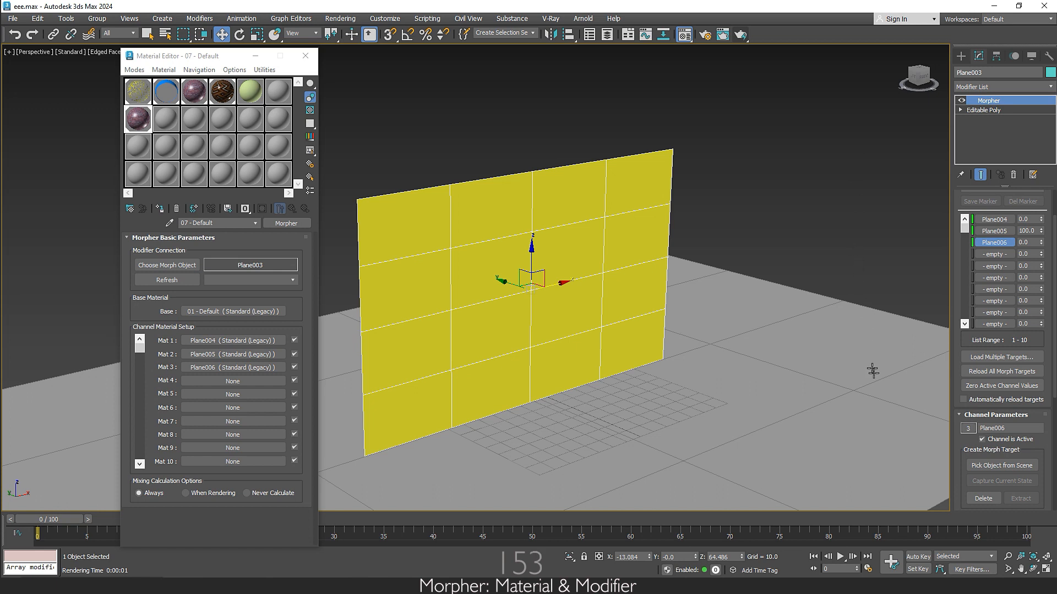
With the Plane005 channel reset to 0, turn on Auto Key and key the Plane006 channel at 100 on frame 15
left_click(918, 557)
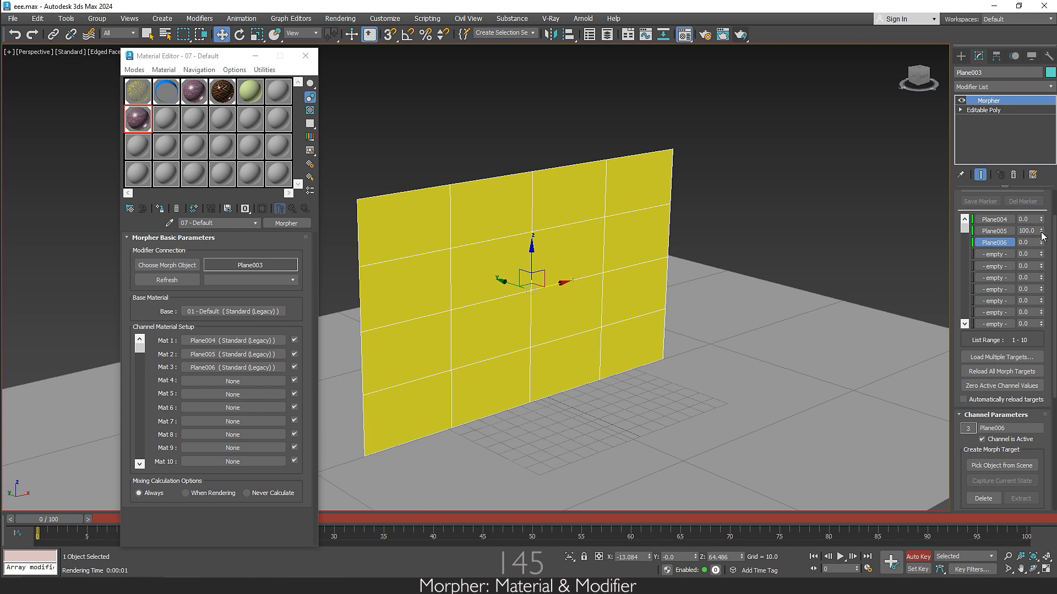
left_click_drag(62, 520, 205, 522)
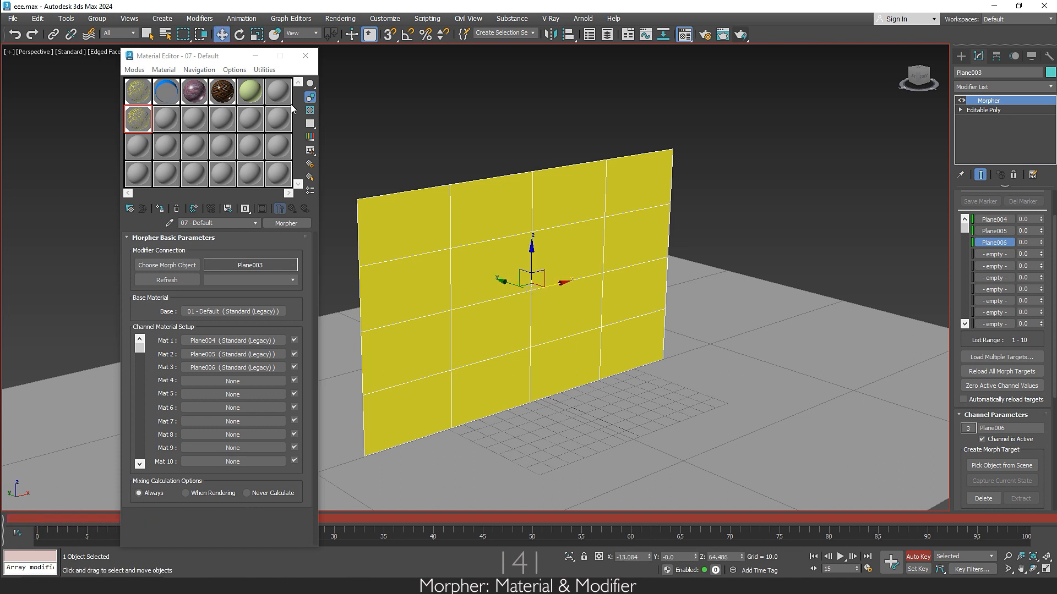
left_click(305, 55)
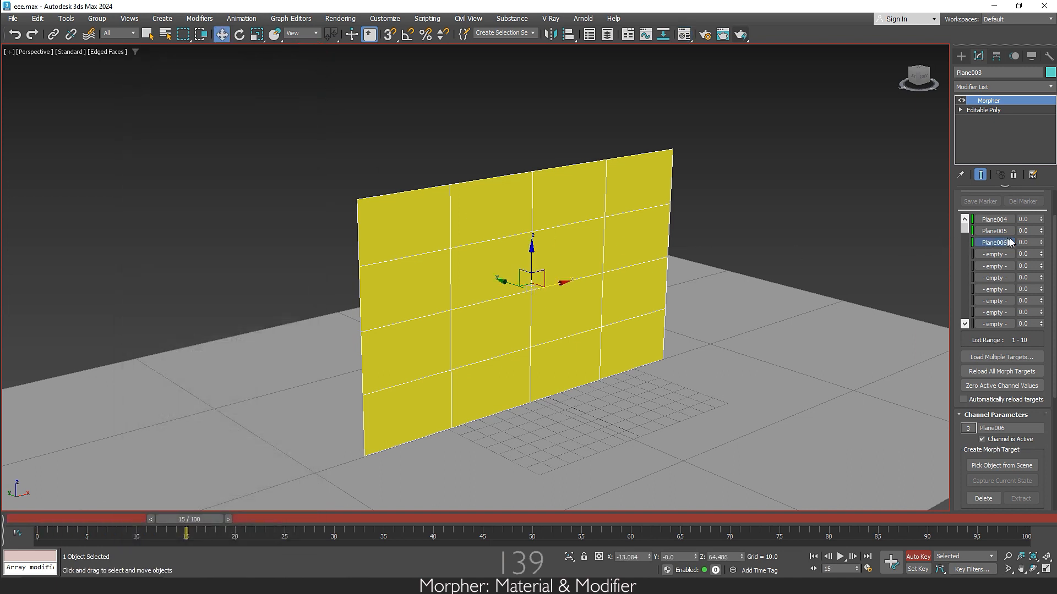
left_click_drag(1041, 242, 1018, 569)
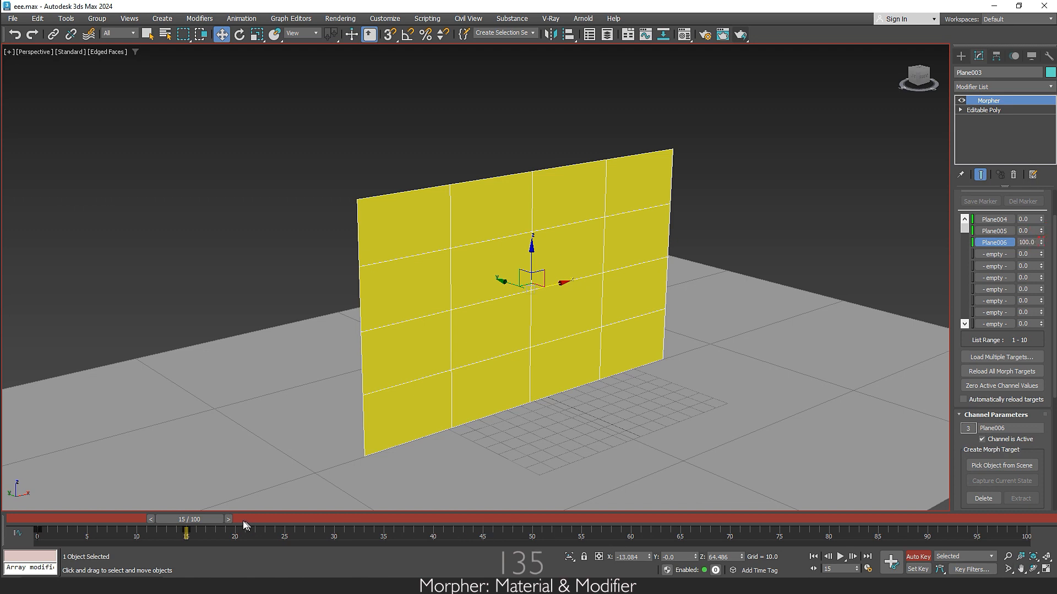
On frame 16, key the Plane006 channel at 0
left_click_drag(206, 520, 221, 520)
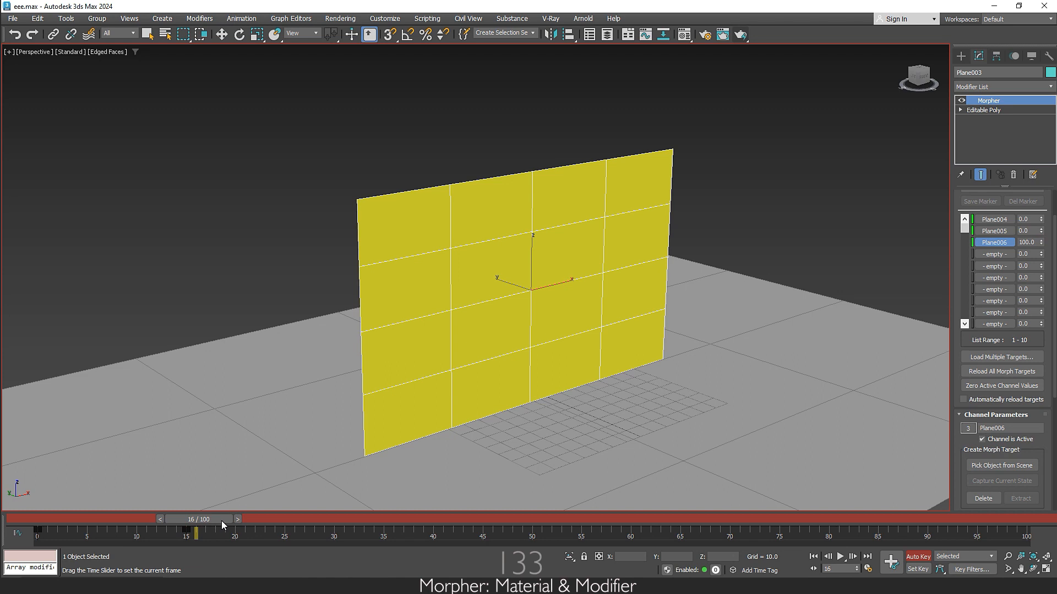
right_click(1041, 244)
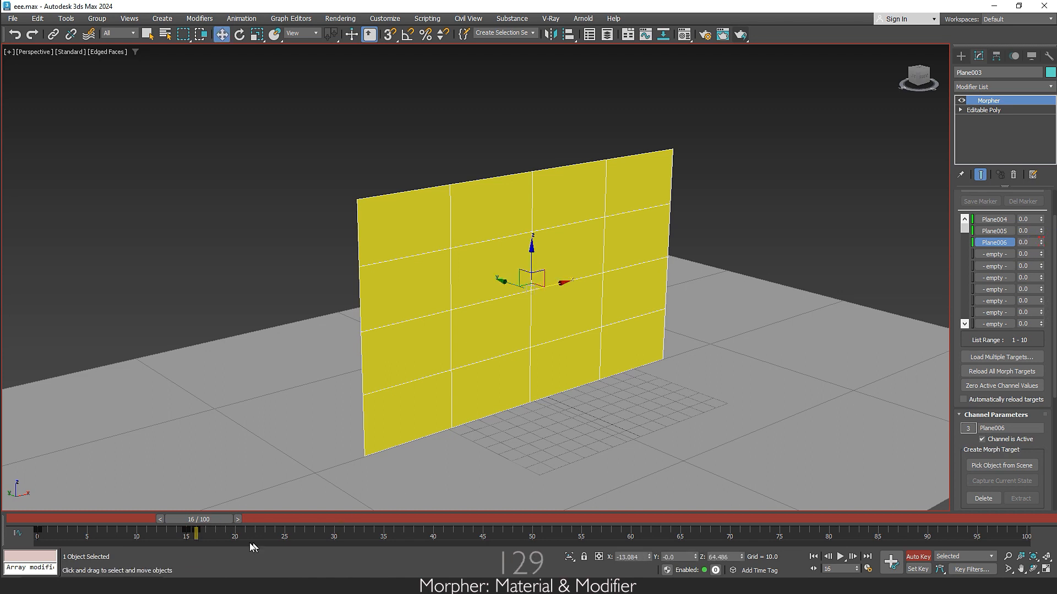
Animate the Plane004 channel from 0 on frame 17 to 100 on frame 35
left_click_drag(212, 521, 226, 520)
left_click_drag(1041, 220, 1045, 205)
left_click_drag(219, 520, 403, 520)
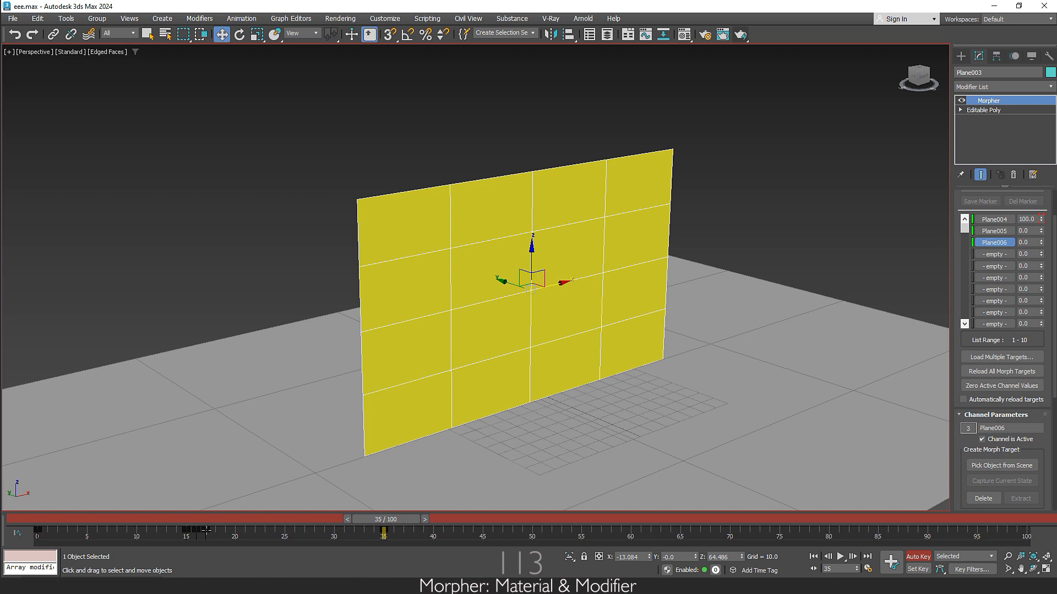
left_click_drag(385, 519, 220, 529)
right_click(1040, 221)
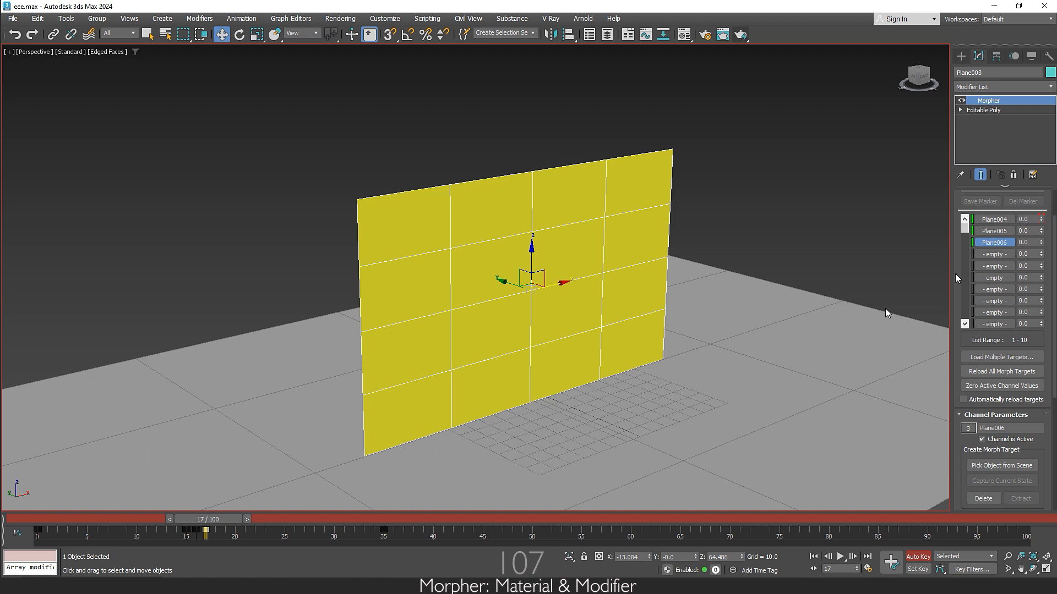
Scrub through the keyed animation and key the Plane004 channel at 0 on frame 36
left_click_drag(219, 519, 44, 522)
left_click_drag(110, 524, 283, 543)
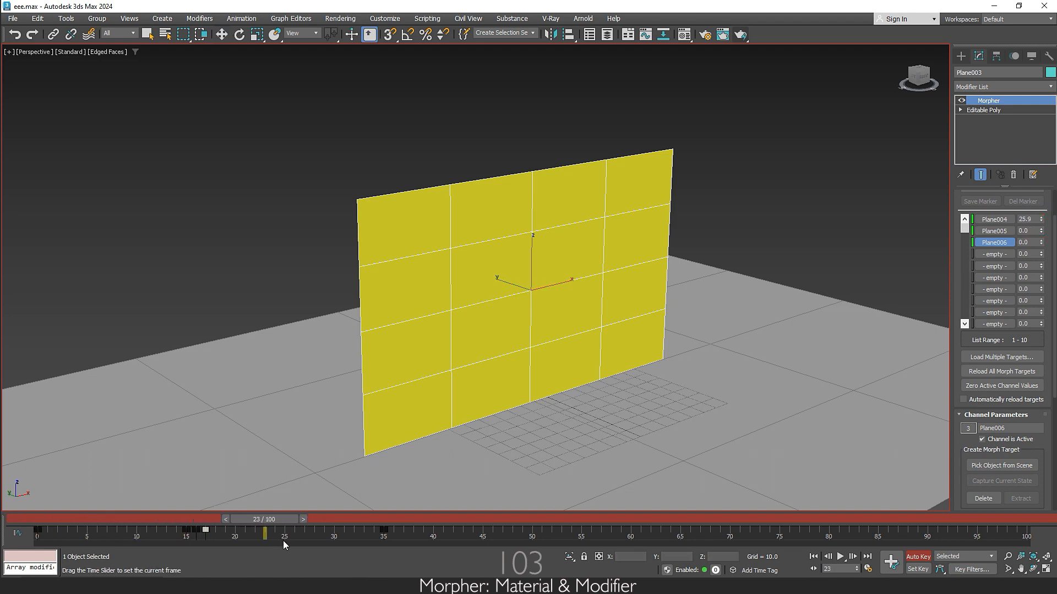
left_click_drag(355, 541, 407, 539)
key("w")
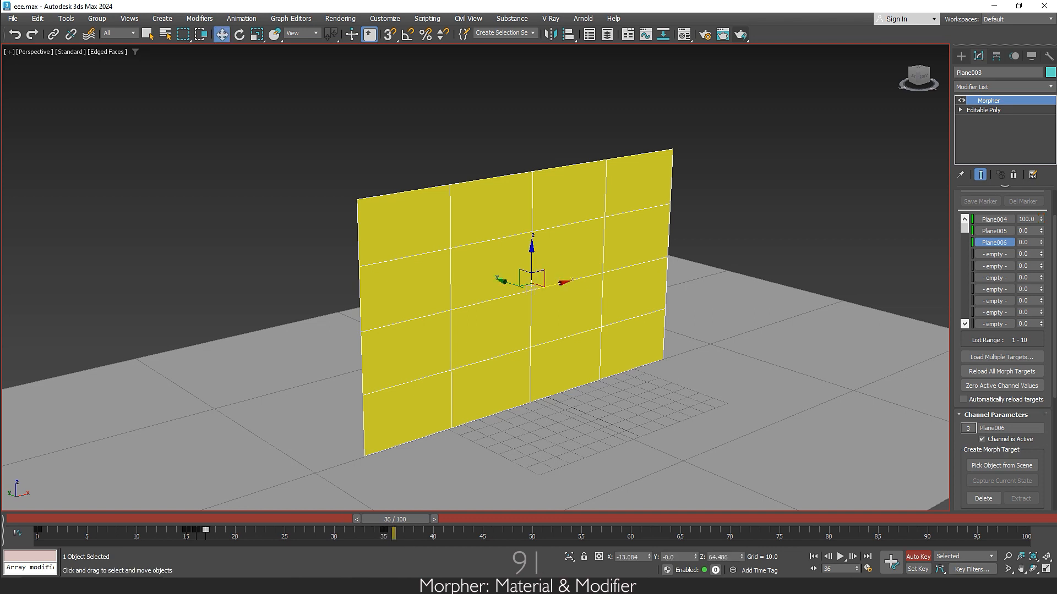
right_click(1040, 219)
Key the Plane005 channel at 100 on frame 57 and at 0 on frame 37
left_click(434, 520)
left_click_drag(1041, 231, 1049, 149)
key("q")
left_click_drag(424, 520, 609, 525)
key("w")
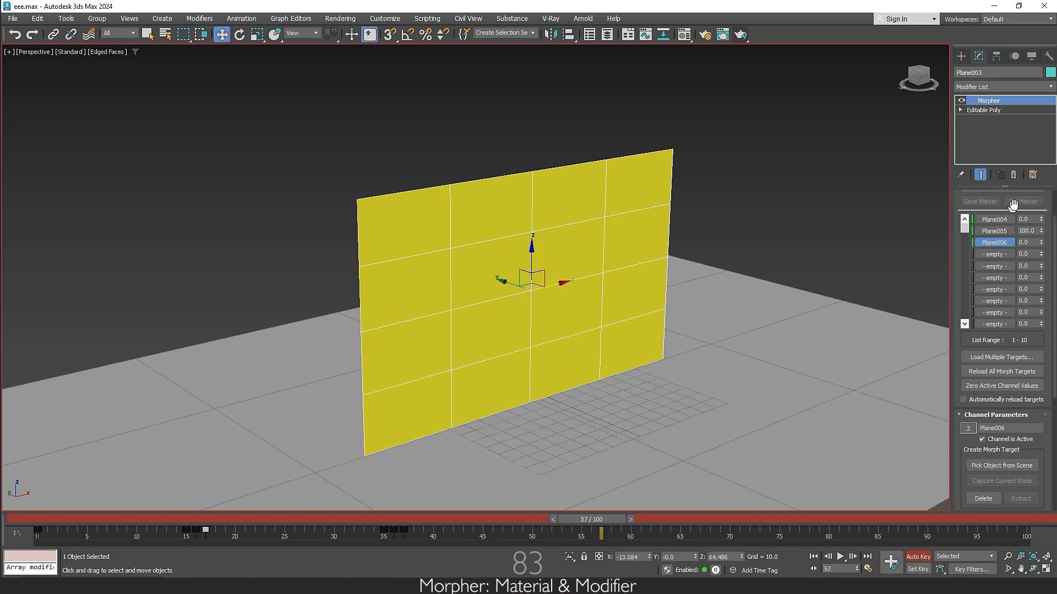
left_click(1040, 231)
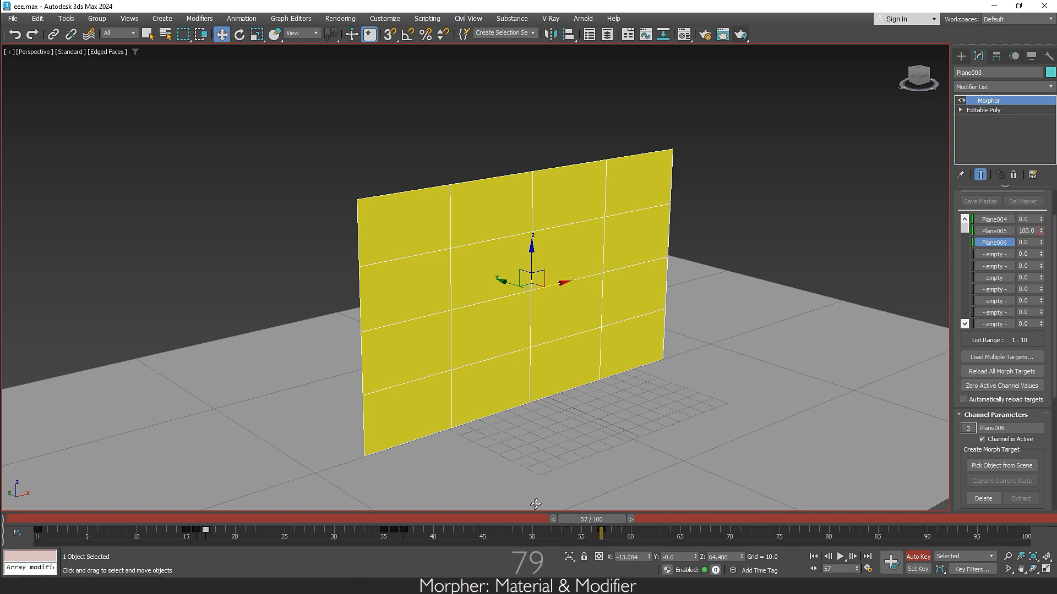
left_click_drag(598, 524, 406, 519)
right_click(1041, 237)
key("Escape")
On frame 58, key the Plane005 channel at 0 and turn off Auto Key
left_click_drag(417, 521, 603, 542)
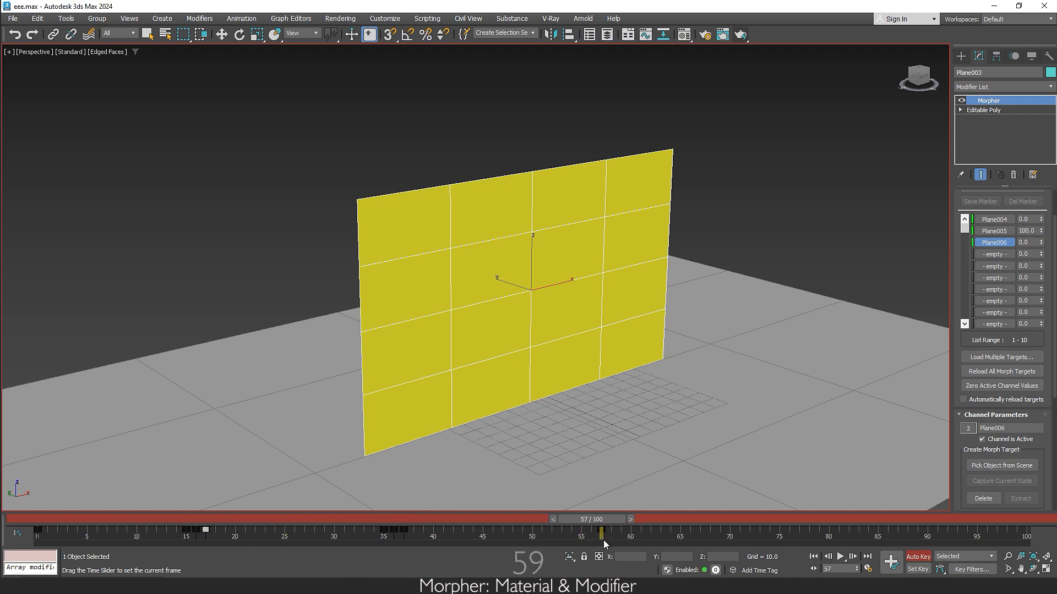
key("w")
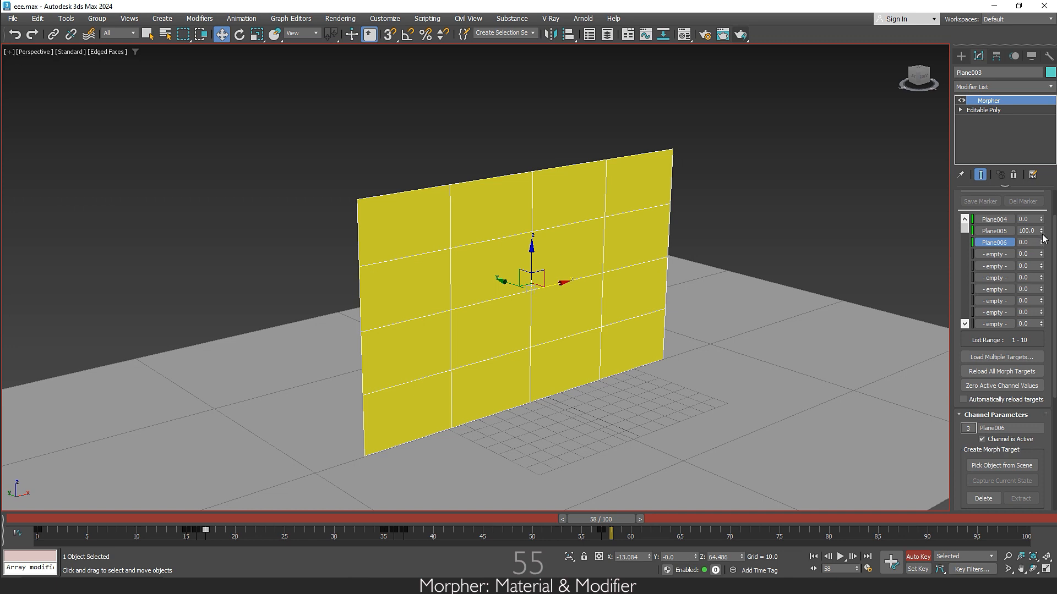
left_click(917, 557)
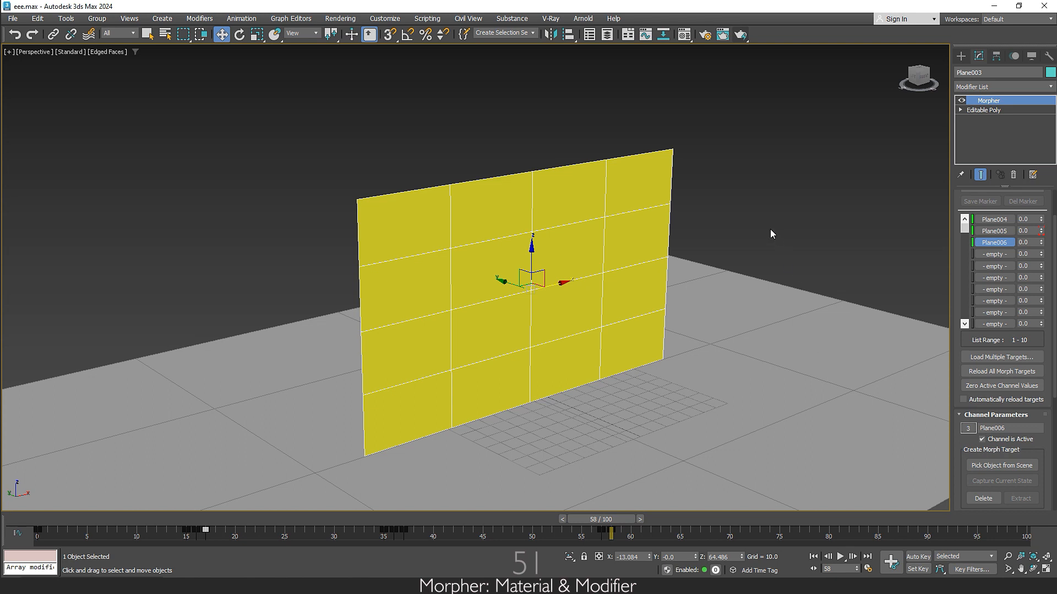
Open the render output file settings and choose AVI File as the save format
left_click(706, 36)
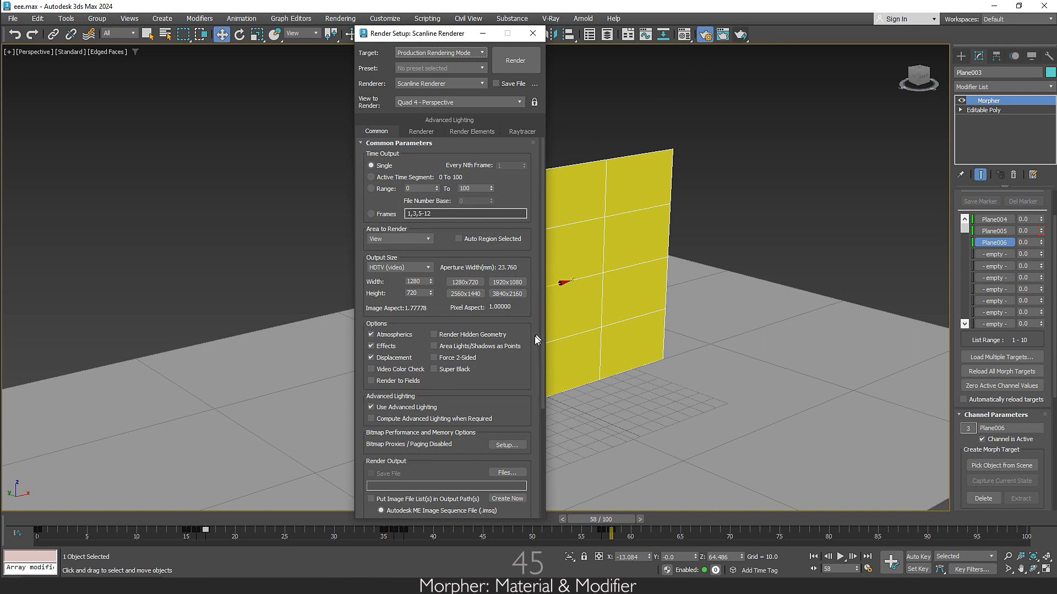
left_click_drag(519, 366, 521, 210)
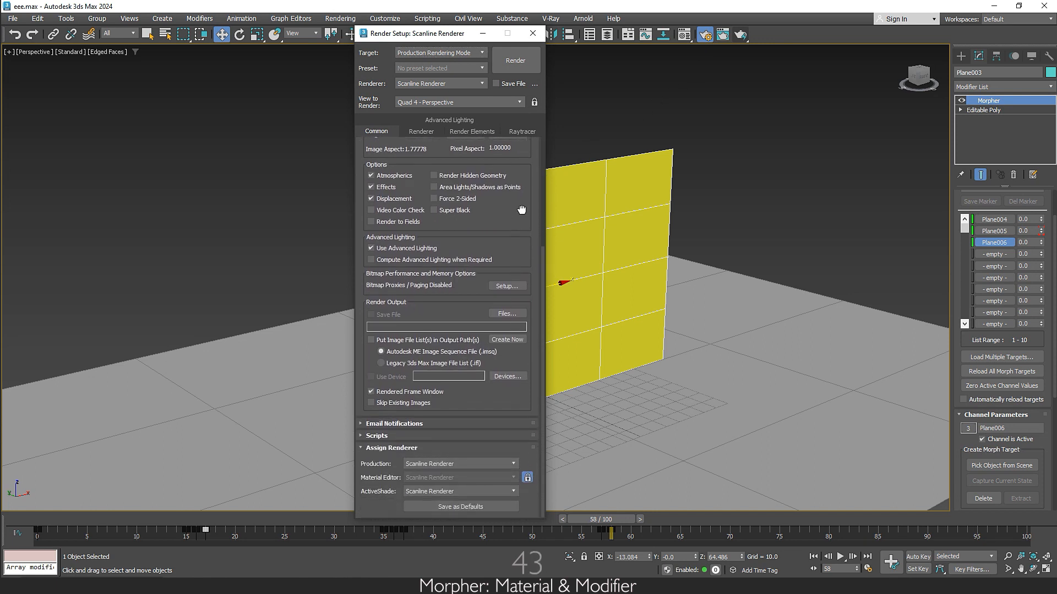
left_click(507, 314)
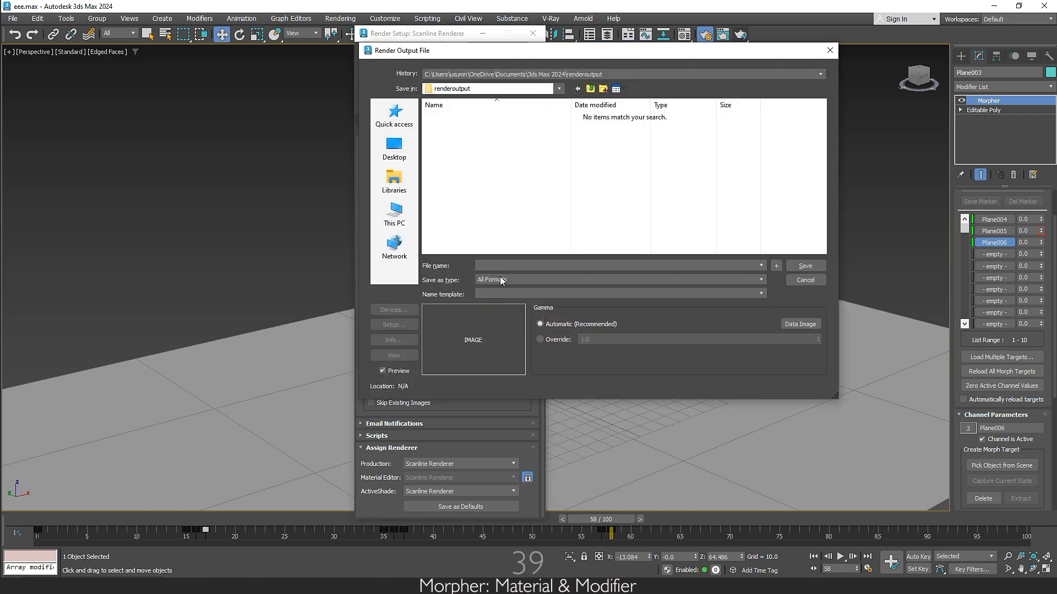
left_click(503, 281)
left_click(505, 298)
Save the render output as hgh in the desktop's mprp folder and accept the AVI compression settings
left_click(395, 154)
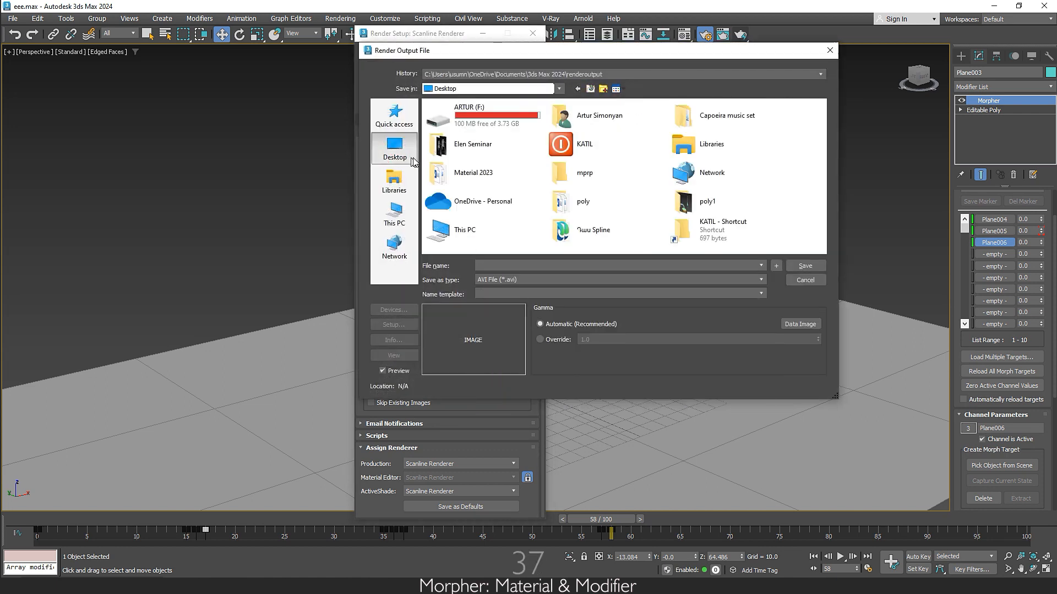
left_click(484, 118)
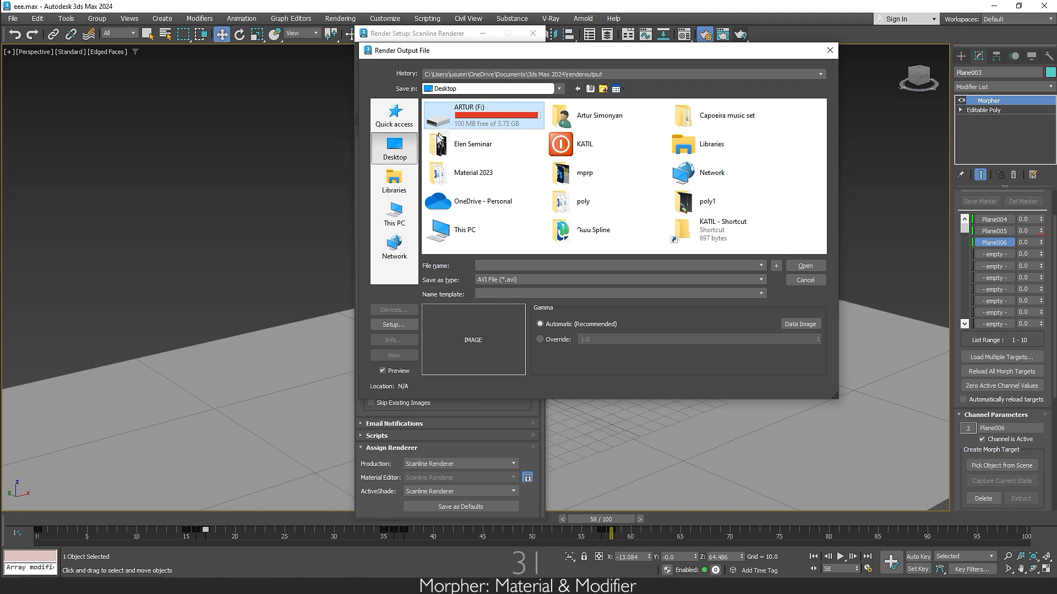
left_click(406, 168)
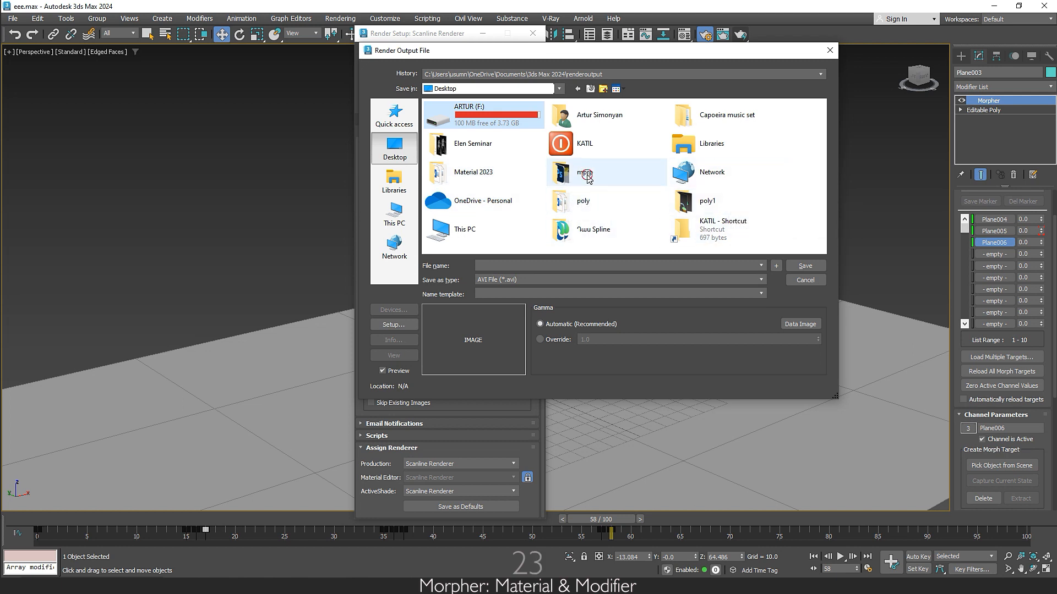
double_click(606, 175)
type("hgh")
left_click(807, 266)
left_click(602, 276)
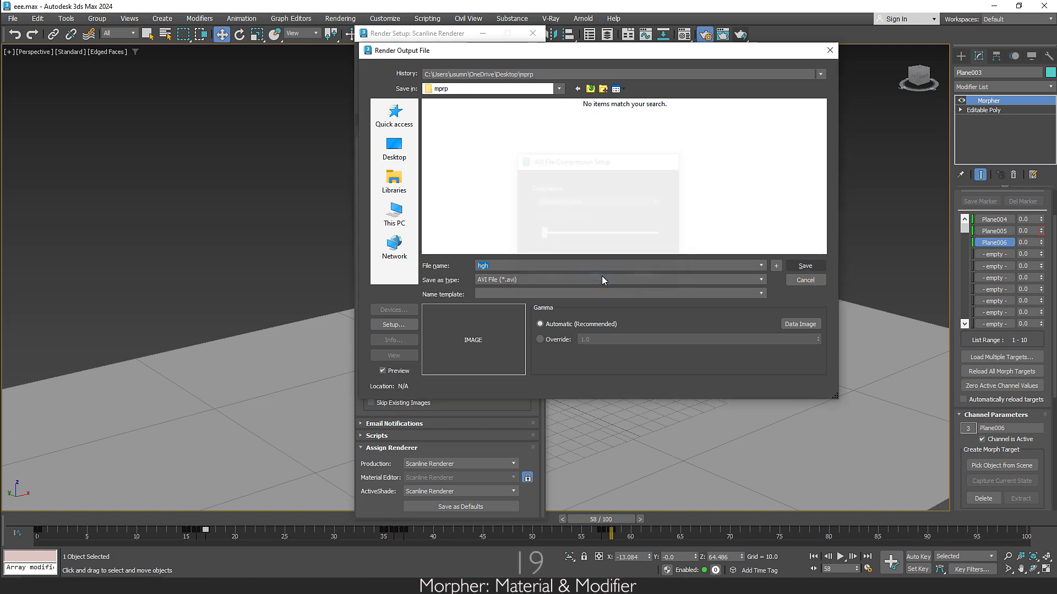
After a single-frame test render, switch to a smaller output size and render the animation frames to hgh.avi
left_click(515, 60)
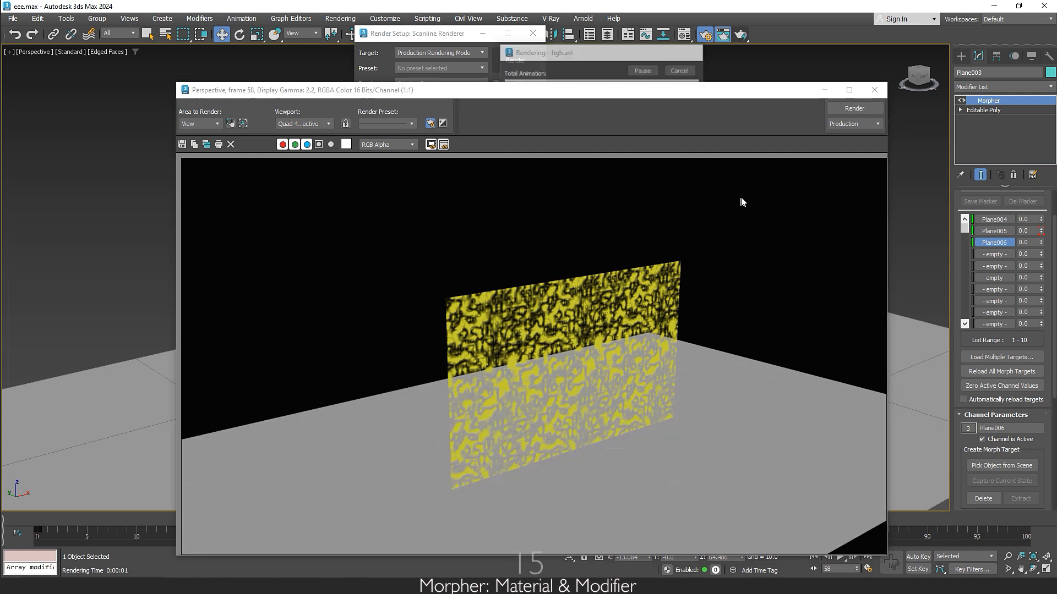
left_click(874, 90)
left_click(427, 270)
left_click(396, 276)
left_click(506, 283)
left_click(515, 61)
left_click(516, 306)
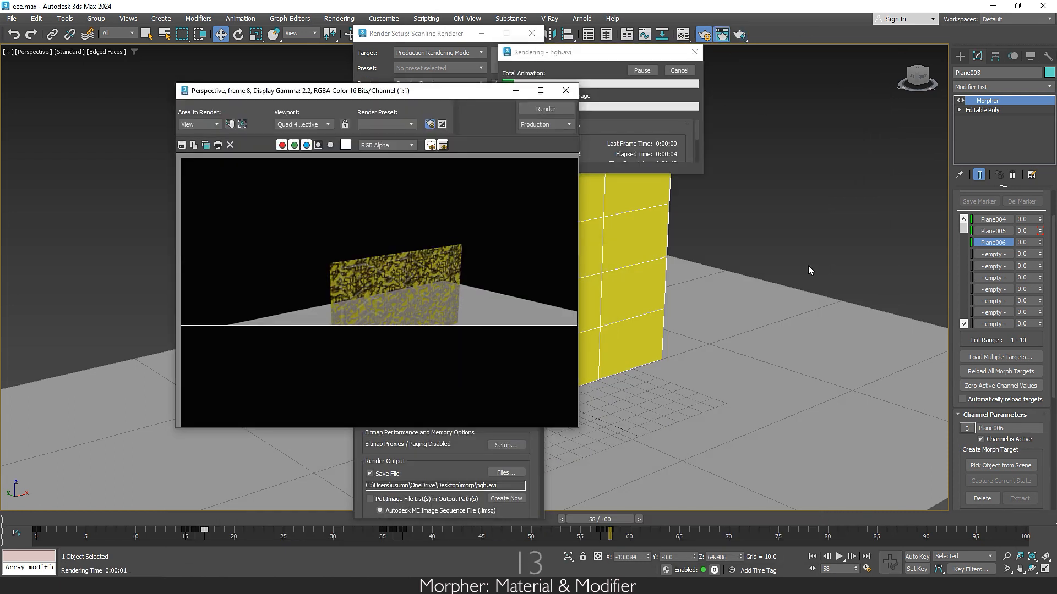